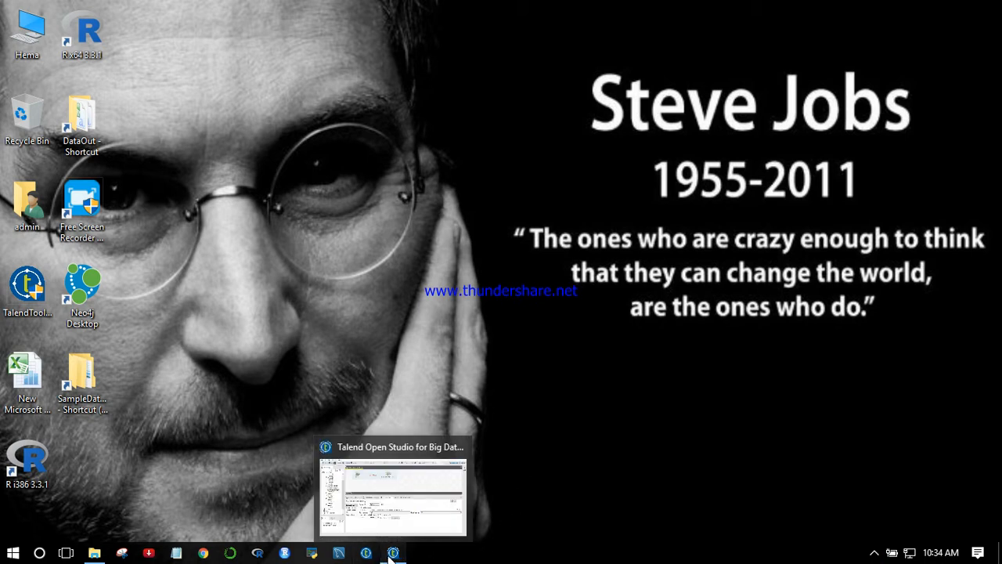
- Switch to Talend Open Studio and enlarge the design canvas of the OnSubJobOk job
left_click(389, 554)
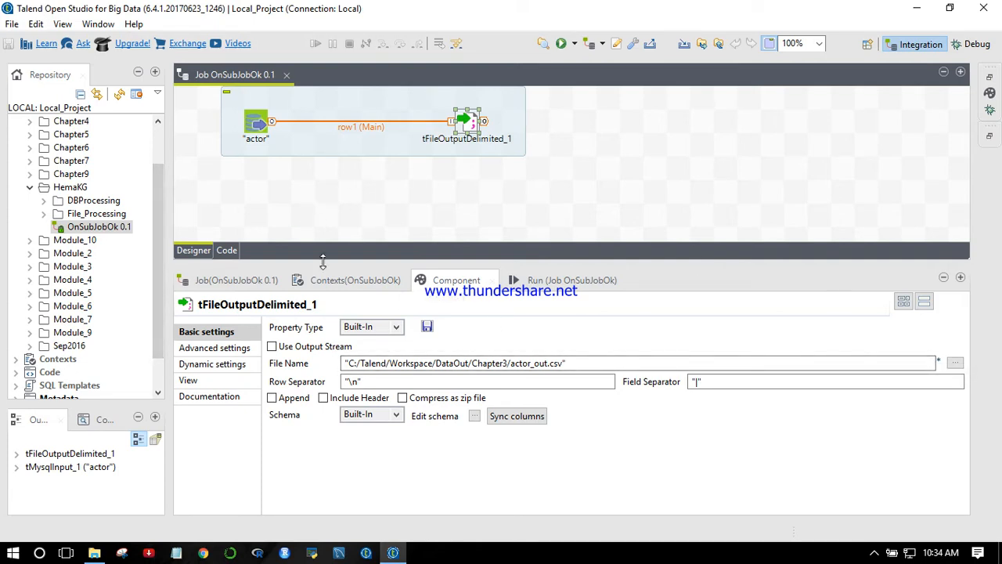
left_click(589, 363)
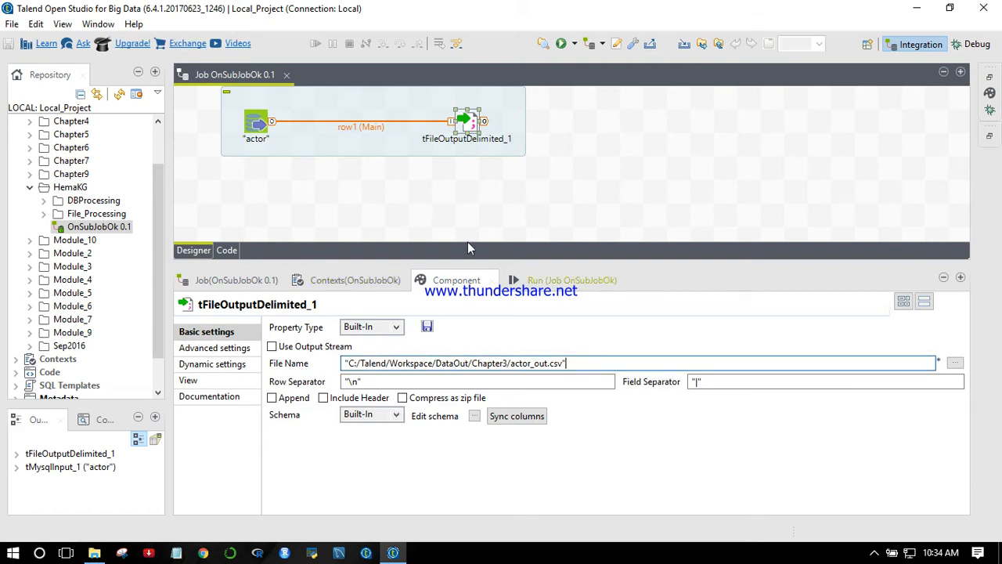
left_click(328, 214)
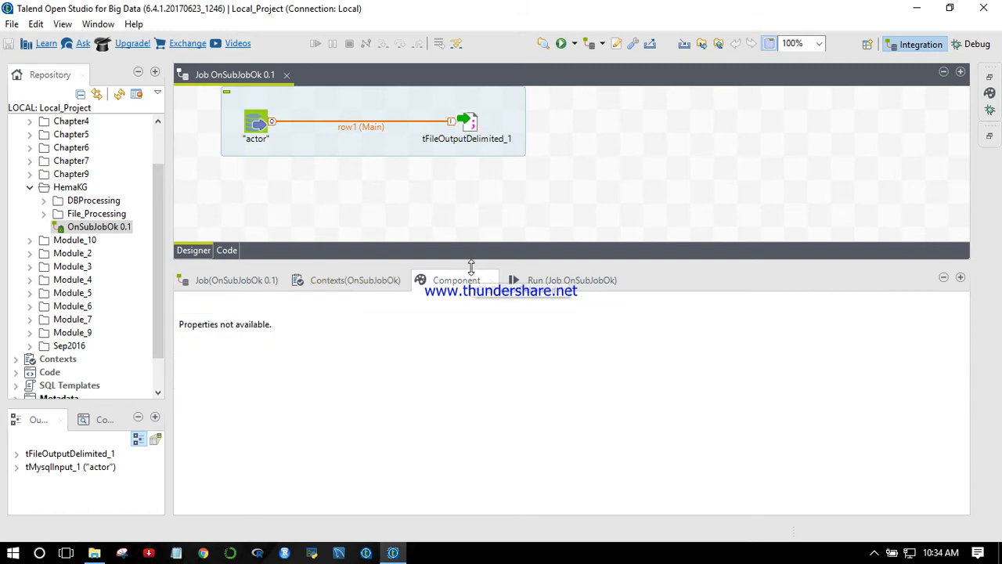
left_click_drag(464, 264, 464, 303)
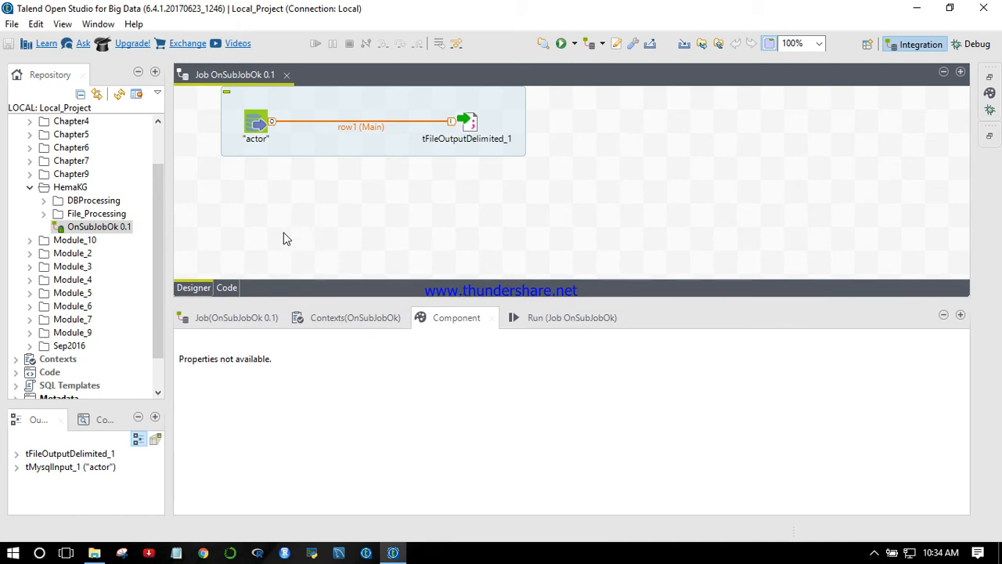
- Add a tMsgBox component to the job and place it directly below the "actor" input component
type("t")
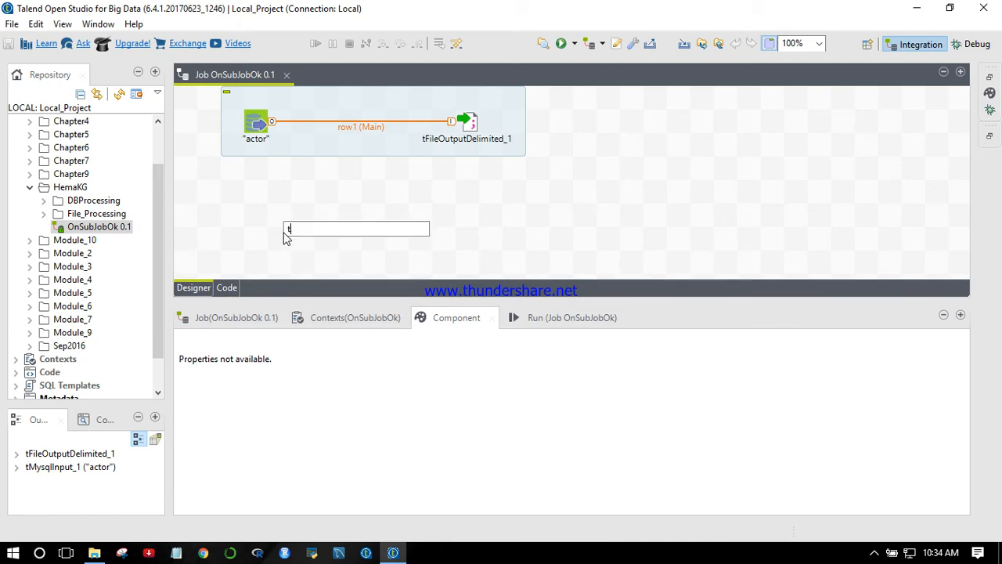
type("msg")
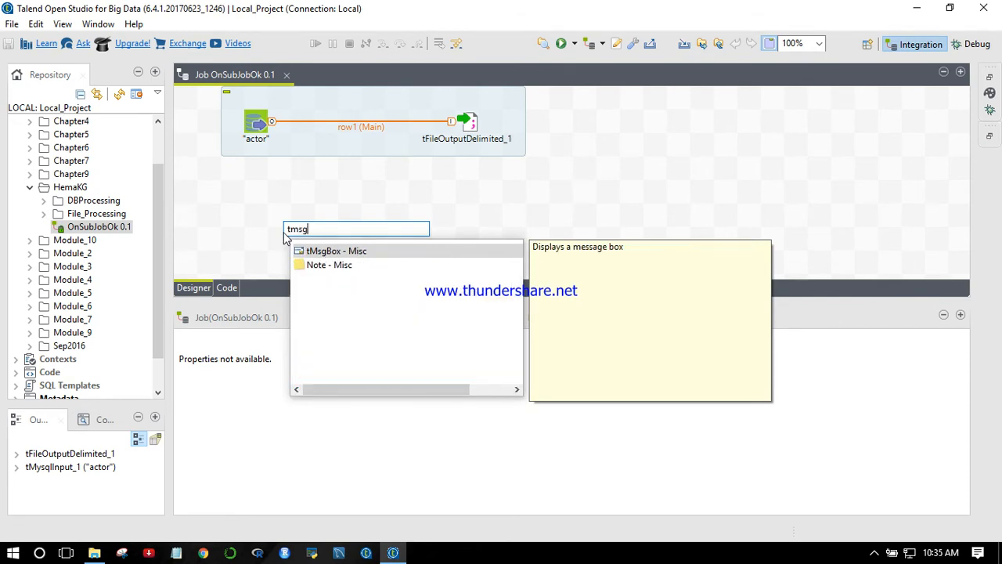
key("Return")
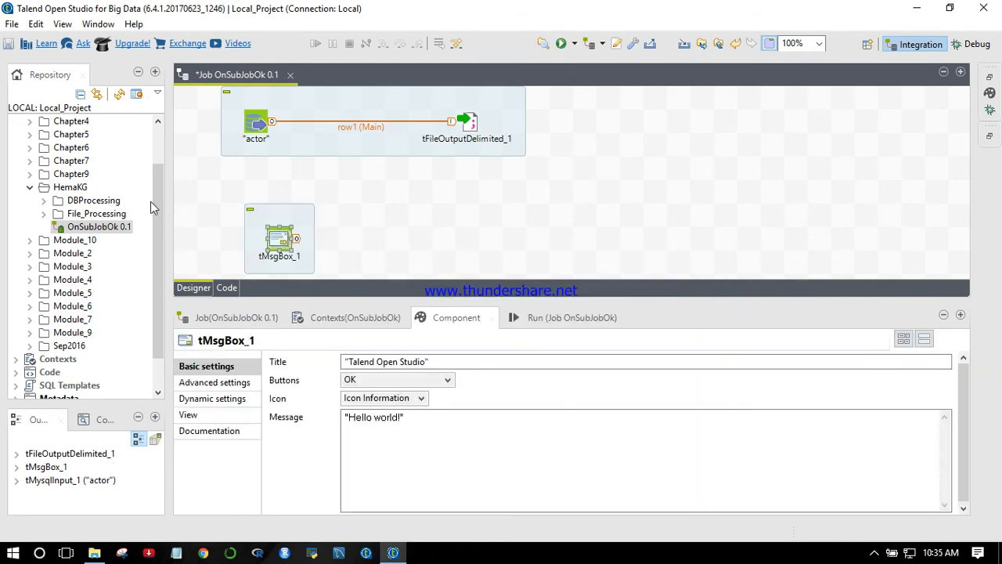
left_click_drag(275, 242, 253, 239)
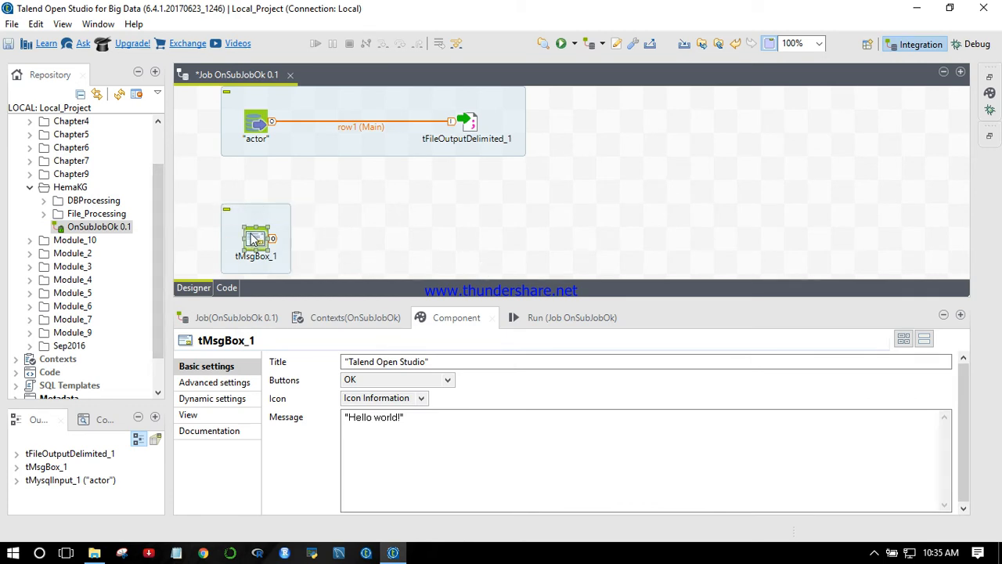
left_click(353, 173)
right_click(263, 123)
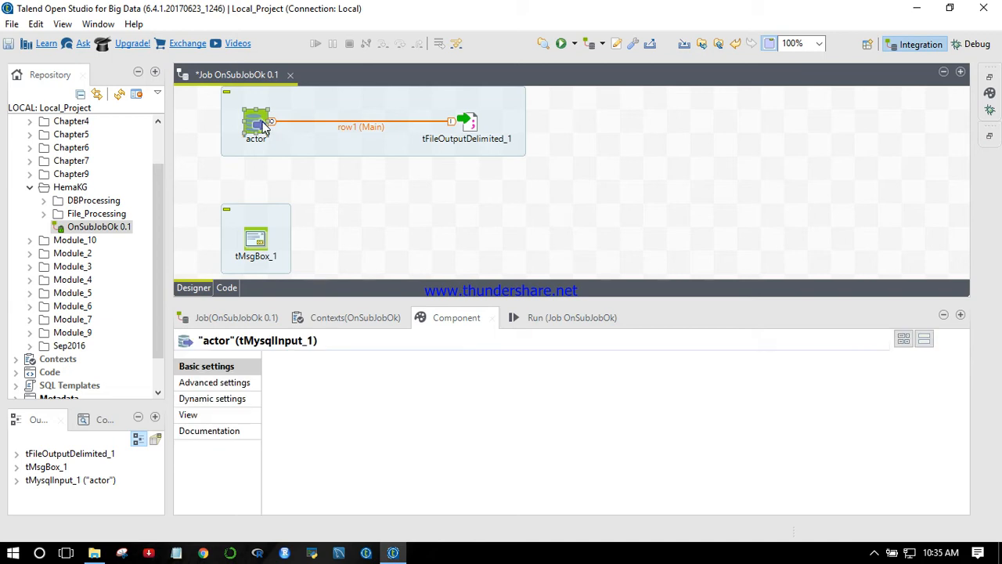
mouse_move(343, 135)
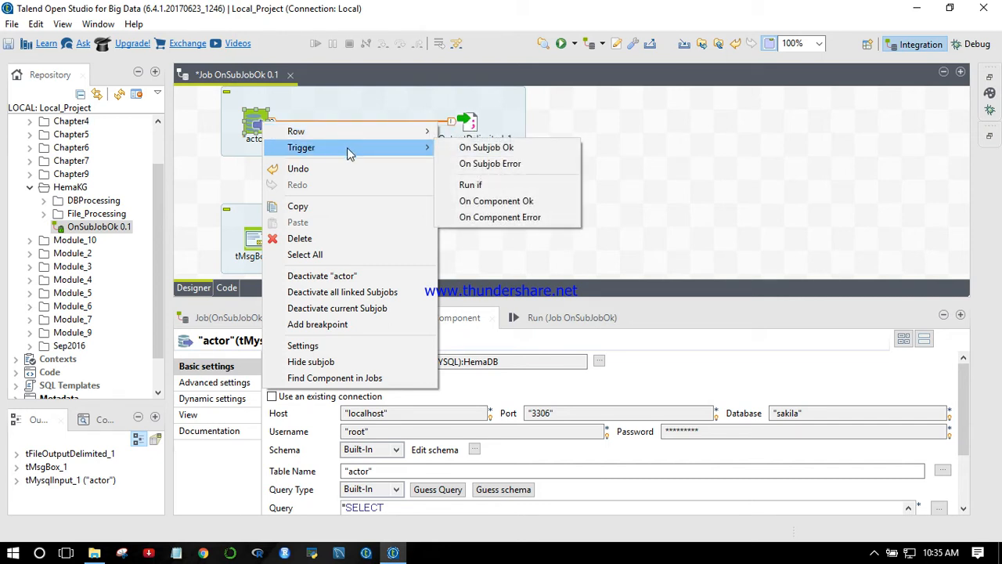
left_click(494, 152)
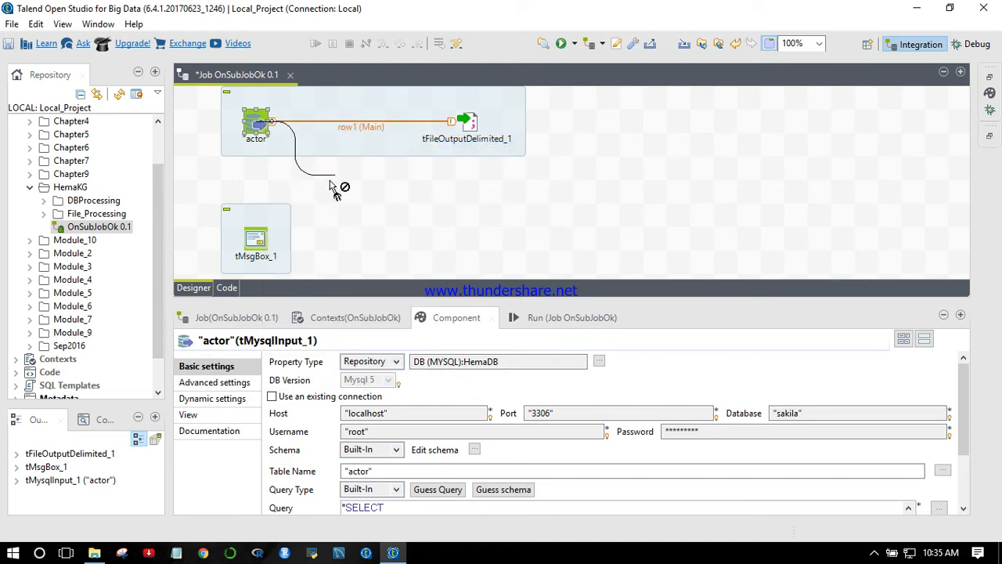
left_click(260, 226)
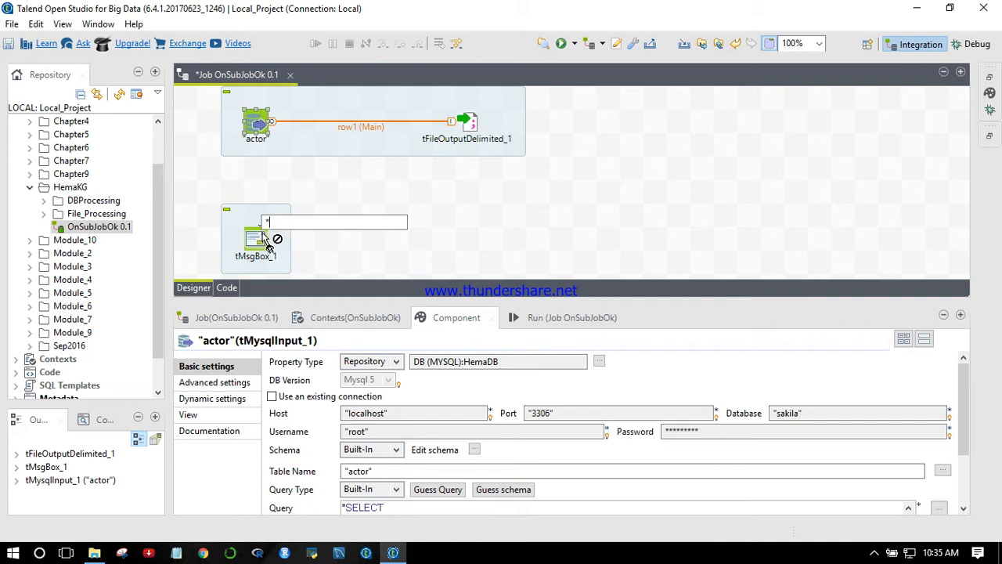
left_click(336, 197)
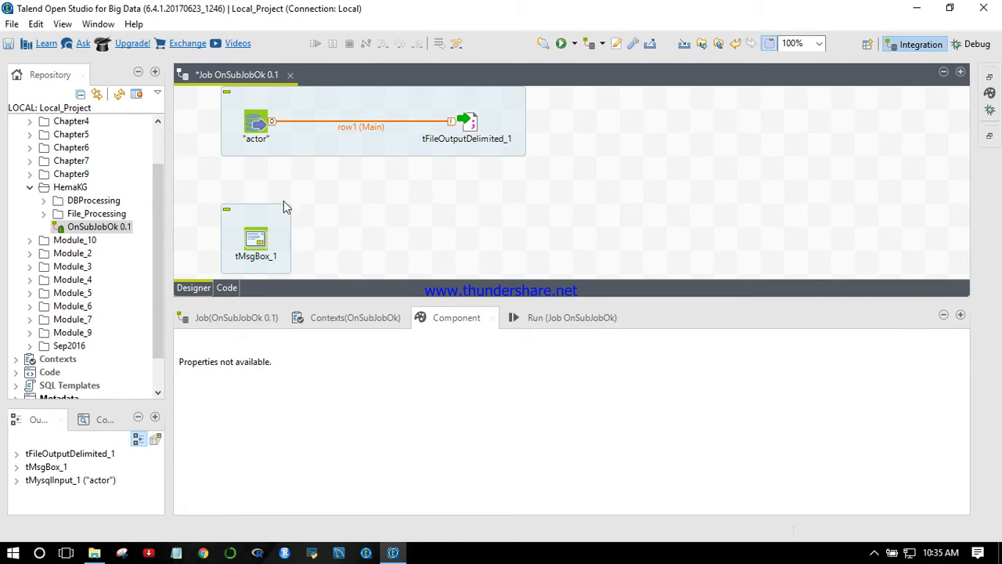
- Connect the "actor" input component to tMsgBox_1 with an On Subjob Ok trigger
right_click(260, 125)
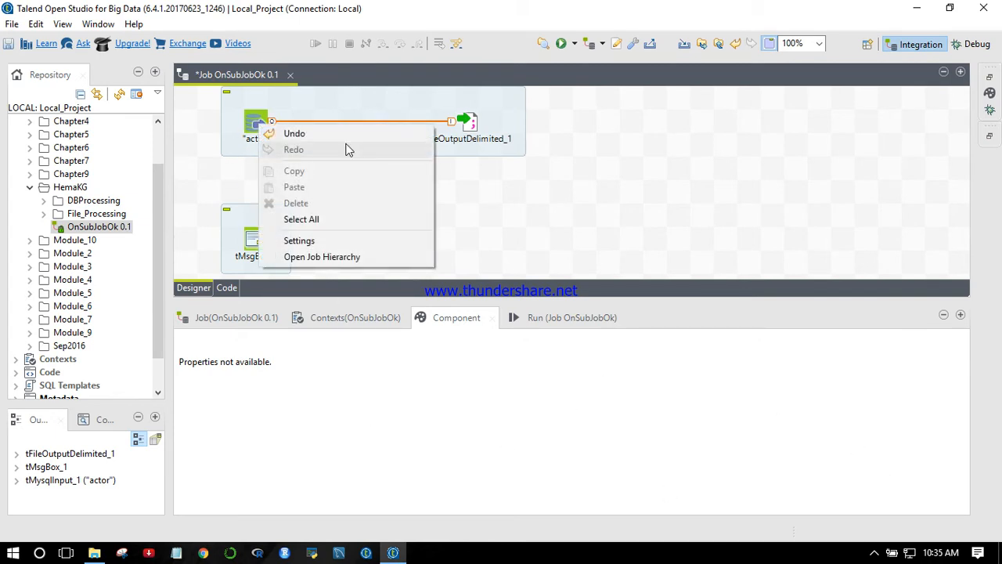
left_click(252, 126)
right_click(250, 128)
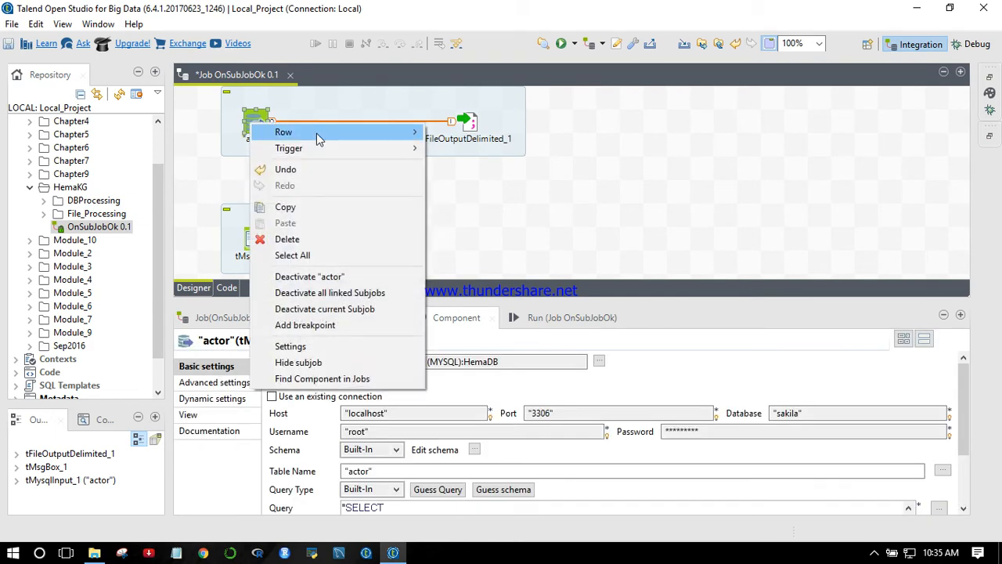
mouse_move(413, 149)
left_click(489, 150)
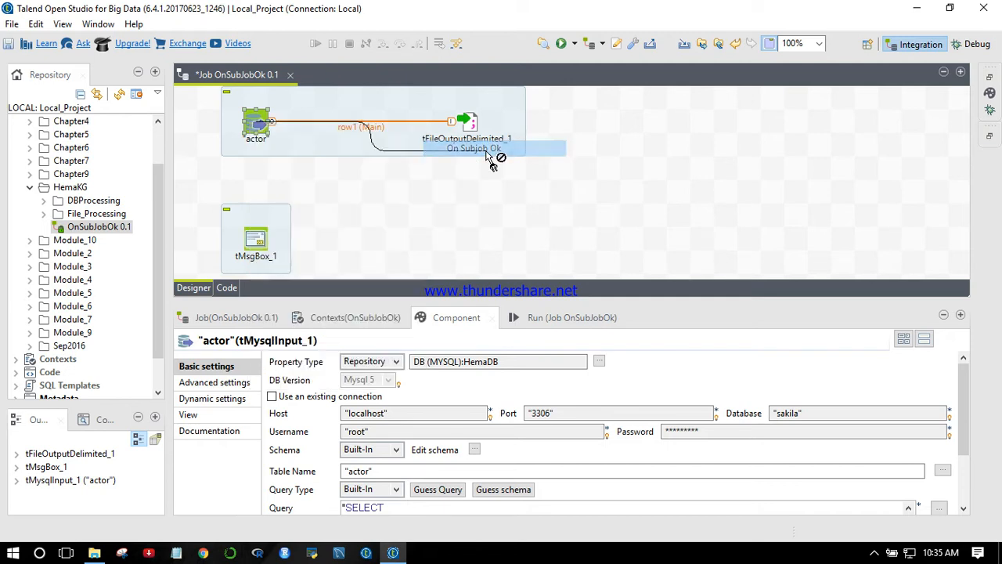
left_click(256, 246)
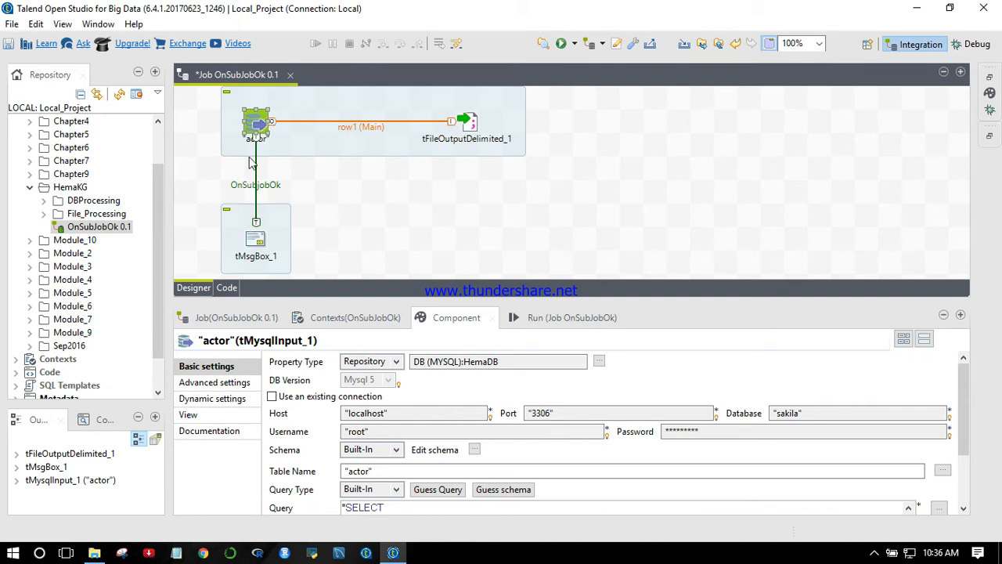
- Examine the icon and button options offered for the tMsgBox_1 component
left_click(264, 238)
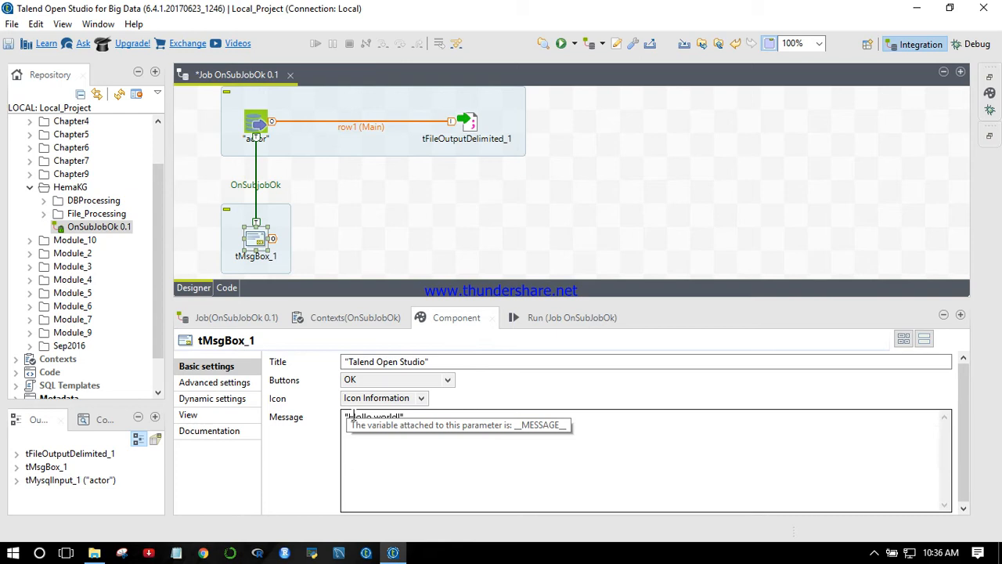
left_click(346, 417)
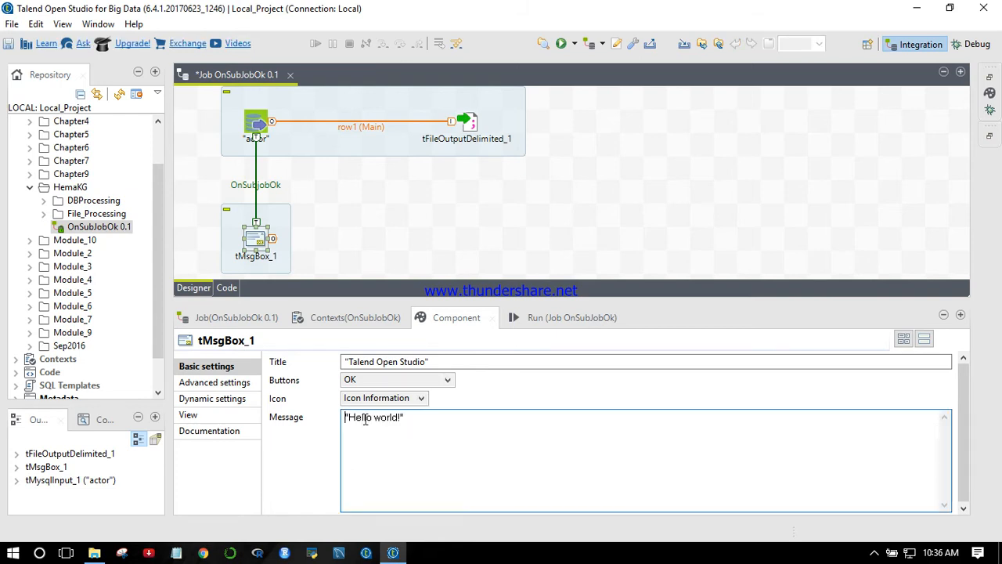
left_click(421, 398)
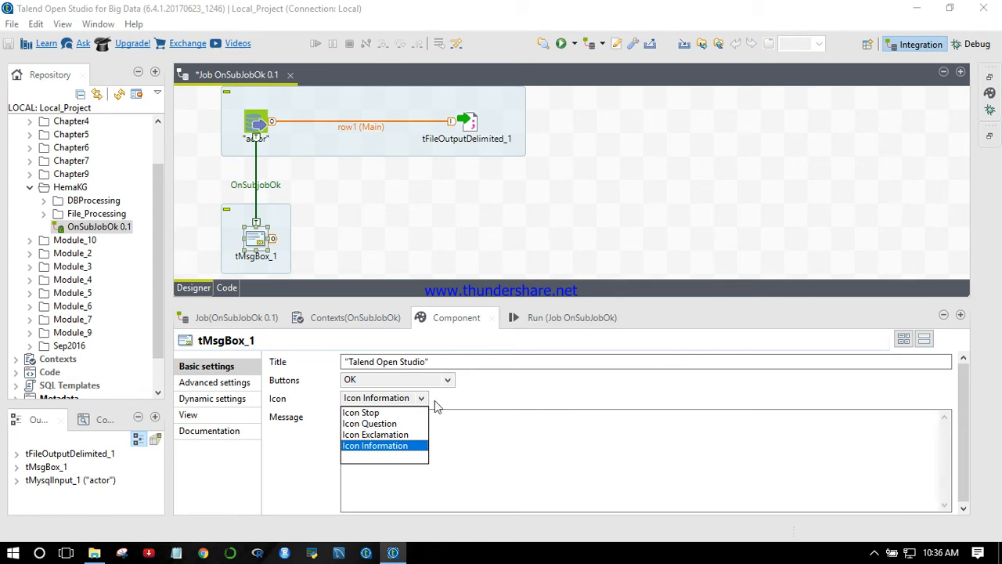
left_click(448, 380)
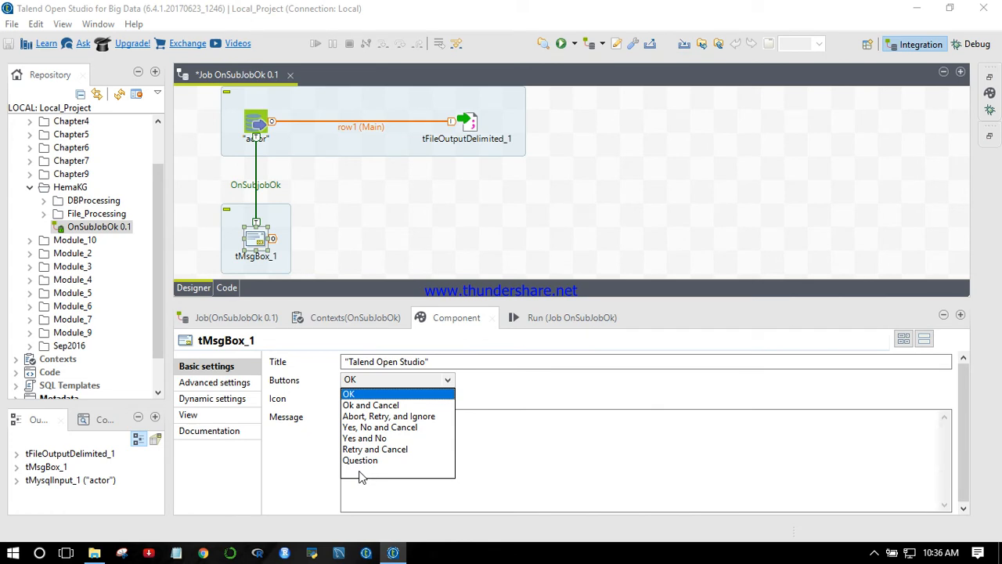
- Set the tMsgBox_1 message to "The subjob Ok component is done!" and save the job
left_click(532, 459)
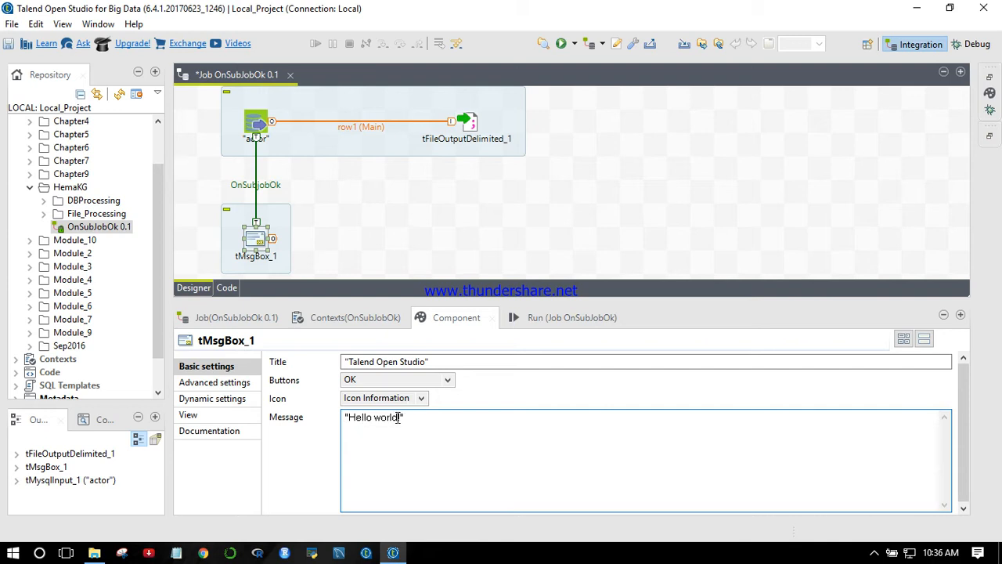
key("BackSpace")
key("BackSpace")
key("BackSpace")
key("BackSpace")
key("BackSpace")
key("BackSpace")
key("BackSpace")
key("BackSpace")
key("BackSpace")
key("BackSpace")
key("BackSpace")
key("BackSpace")
type("The ")
type("su")
type("bjob ")
type("Ok  ")
type("compone")
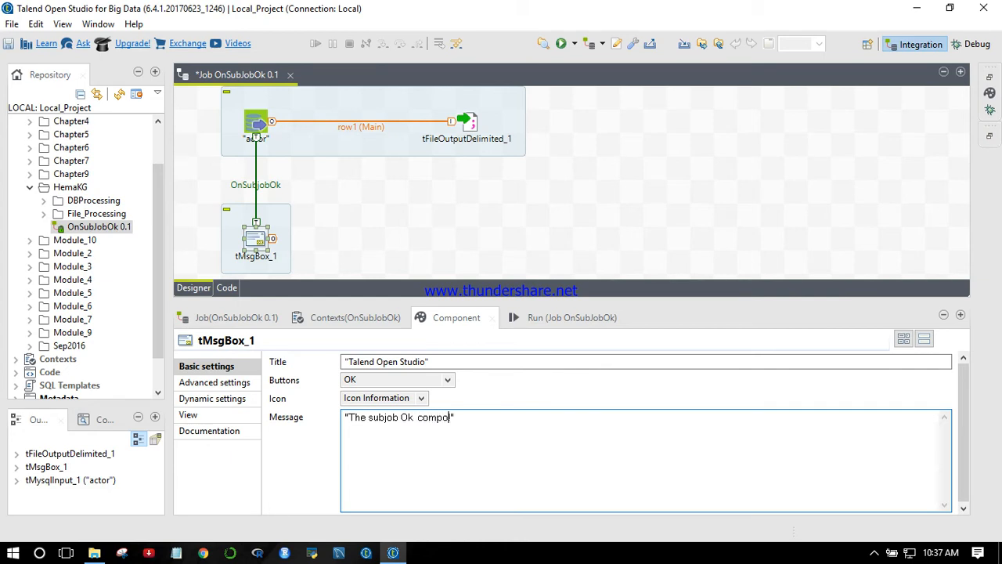
type("nt is done!")
left_click(482, 185)
key("ctrl+s")
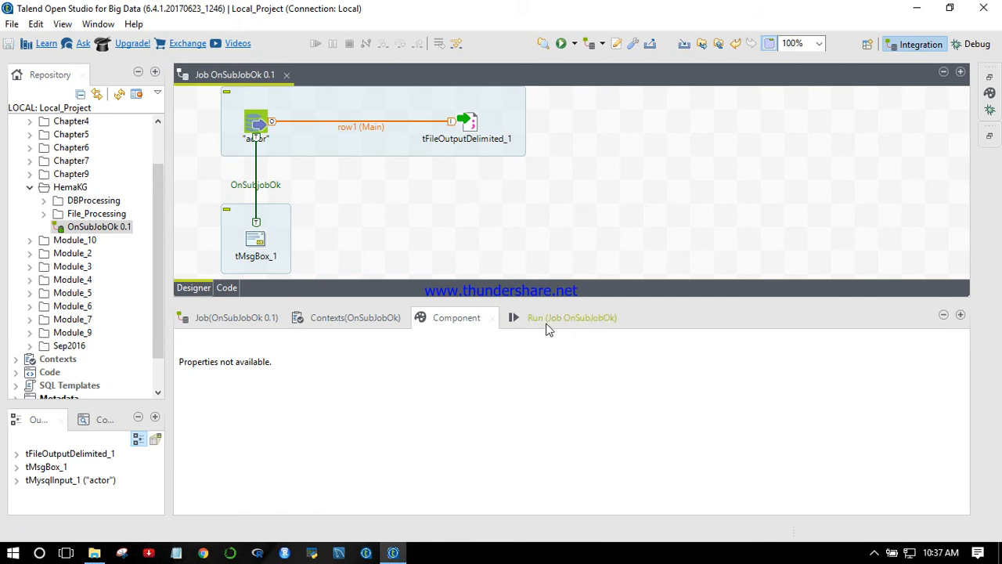
- Look through the job's run settings: Debug Run, Advanced settings, Target Exec and Memory Run
left_click(548, 329)
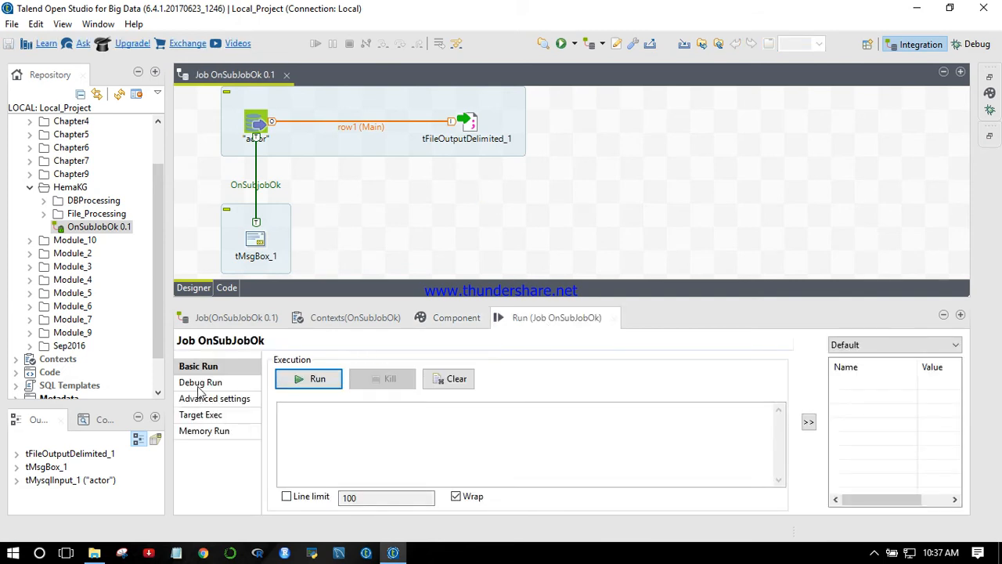
left_click(200, 383)
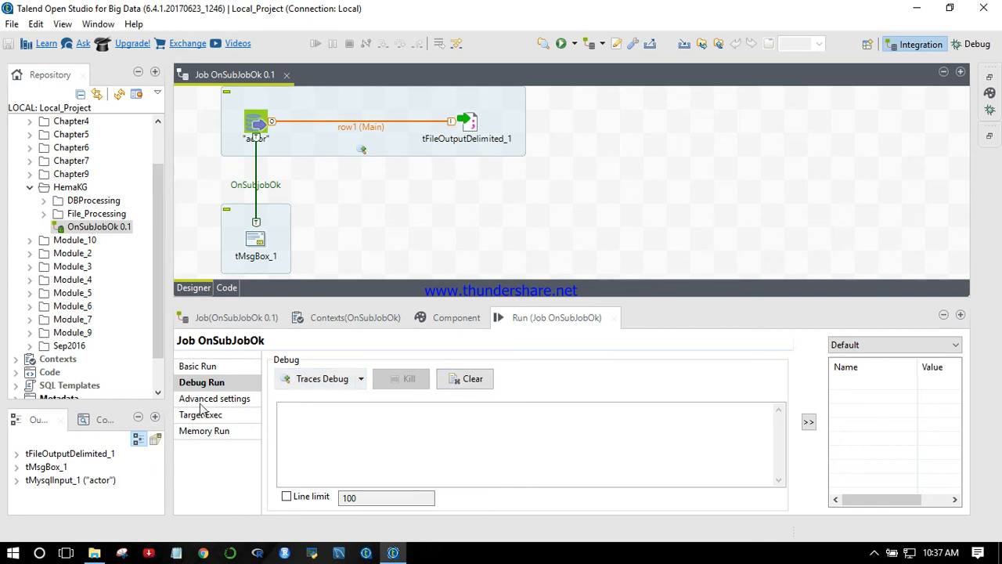
left_click(210, 400)
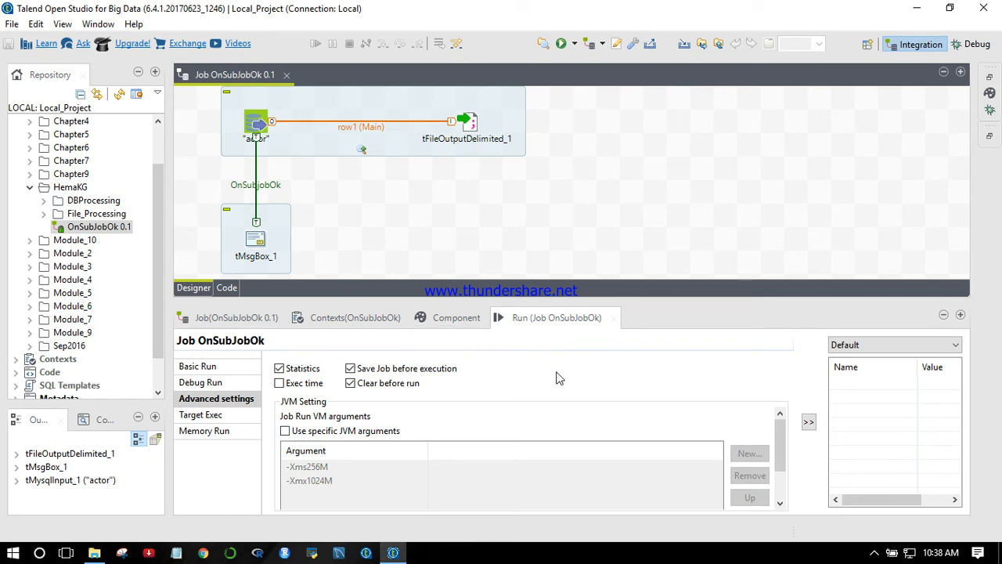
left_click(206, 418)
left_click(199, 435)
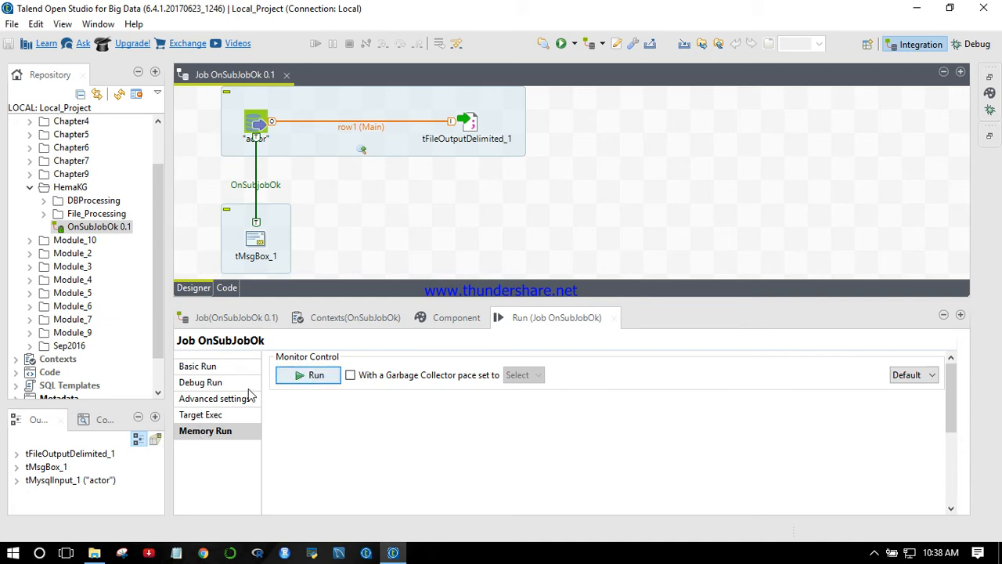
- Execute the OnSubJobOk job as a Basic Run and acknowledge its message box
left_click(205, 366)
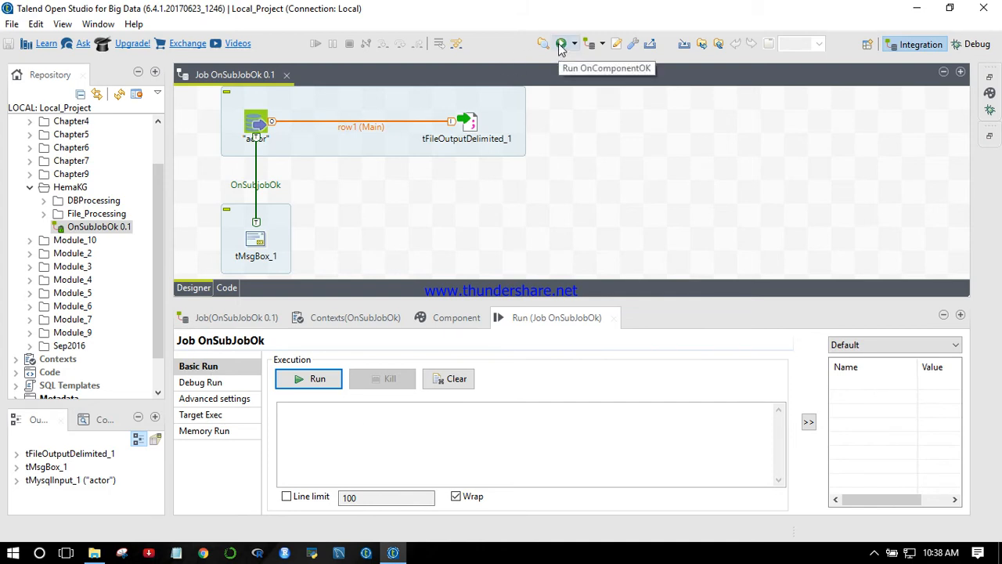
left_click(312, 389)
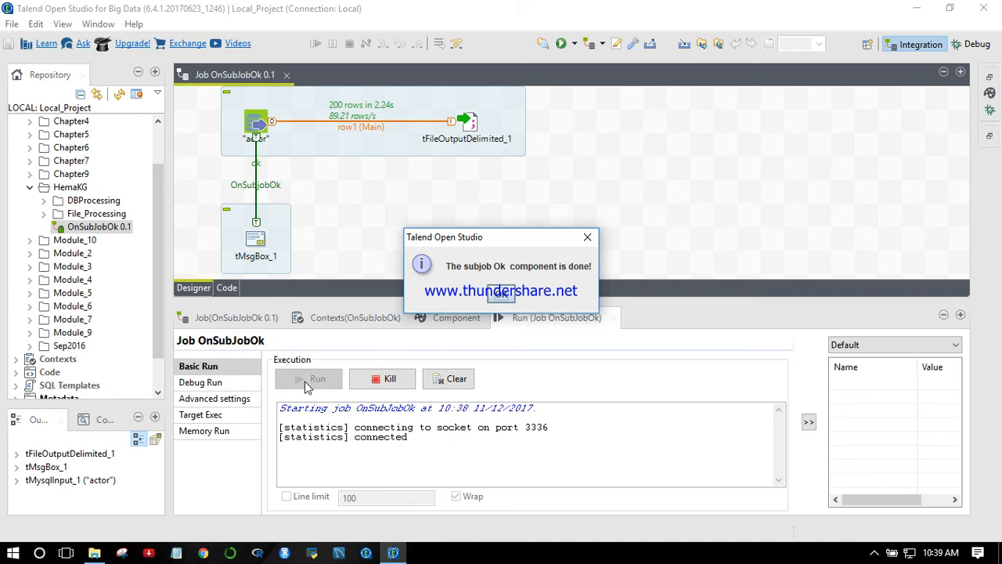
left_click(502, 294)
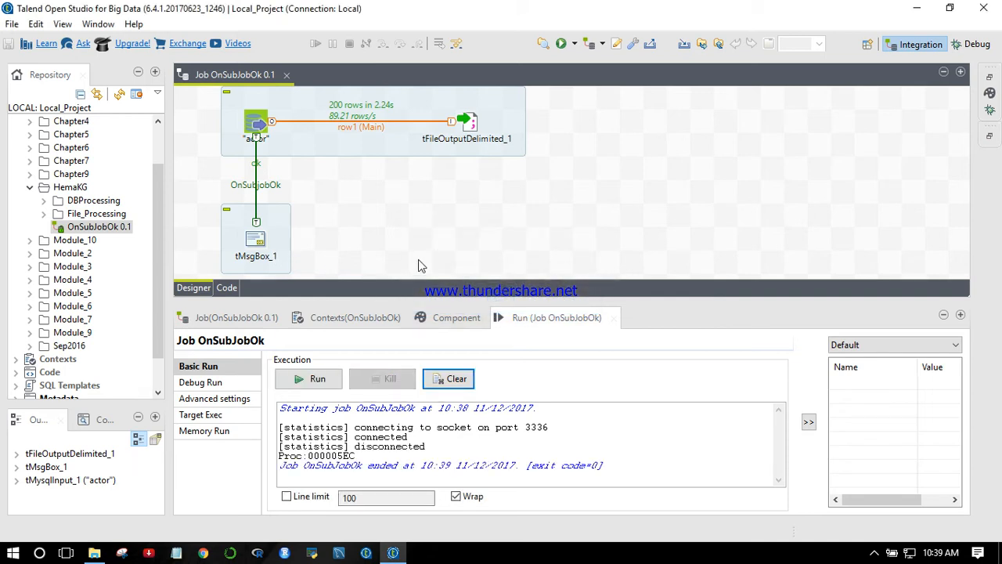
- Check the output file path of tFileOutputDelimited_1, and refresh the DataOut\Chapter3 folder in File Explorer
left_click(468, 127)
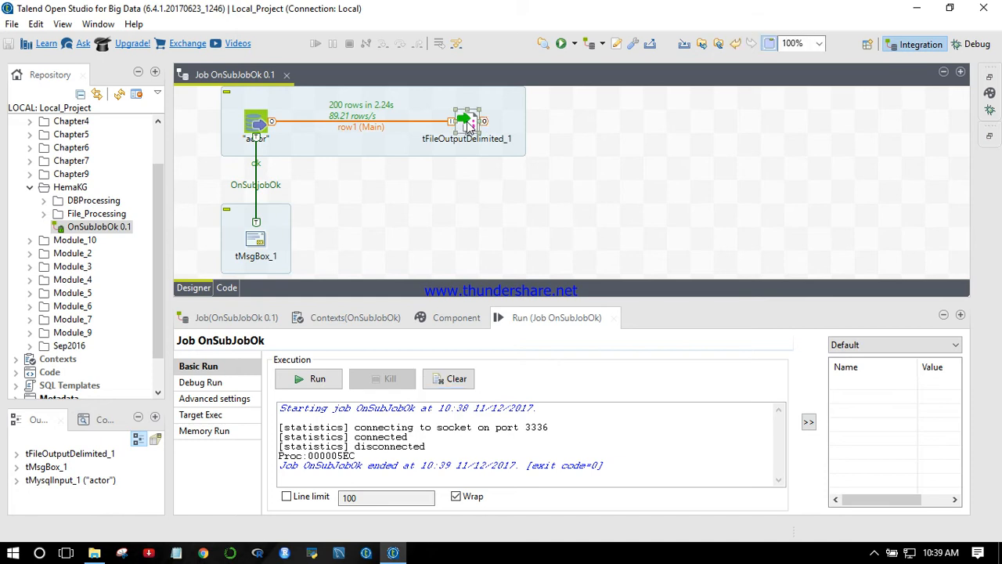
left_click(462, 319)
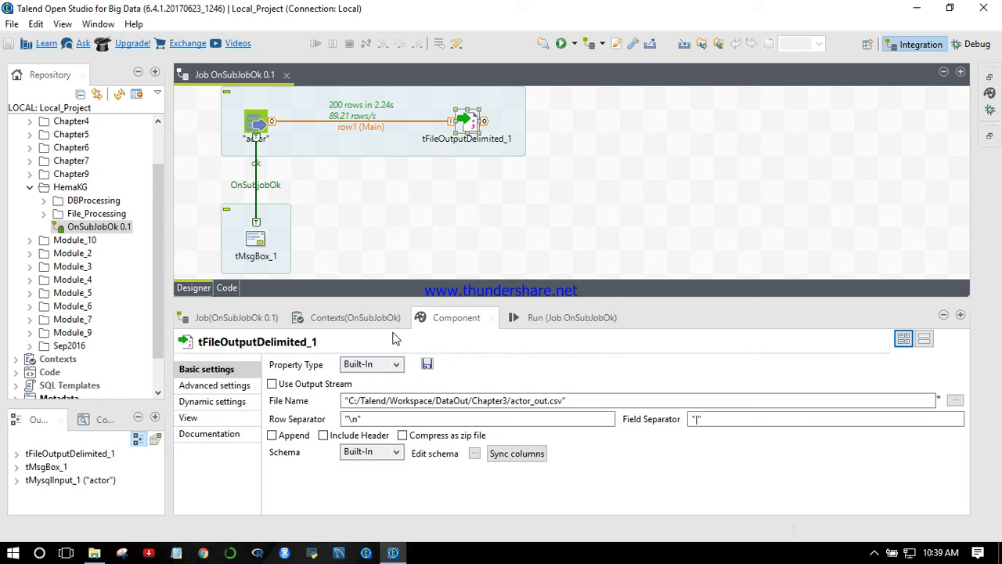
left_click(95, 553)
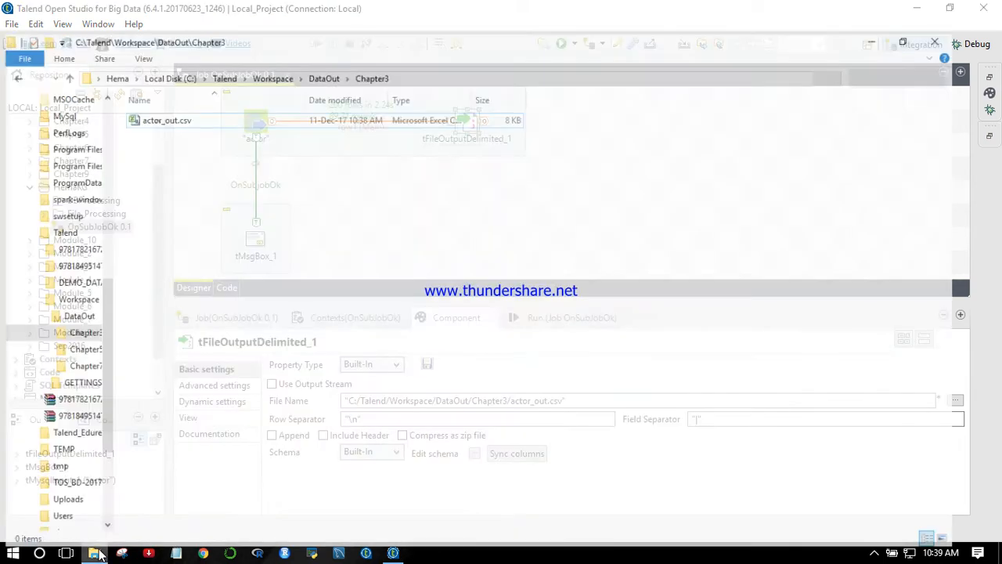
right_click(293, 236)
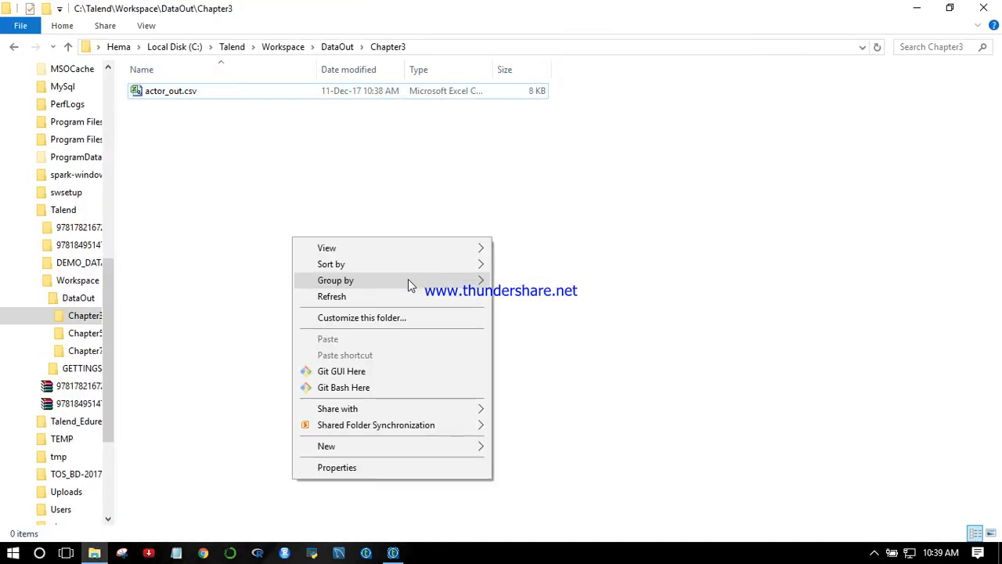
left_click(371, 295)
- Open actor_out.csv in Excel, review the exported actor rows, and close the workbook
double_click(168, 93)
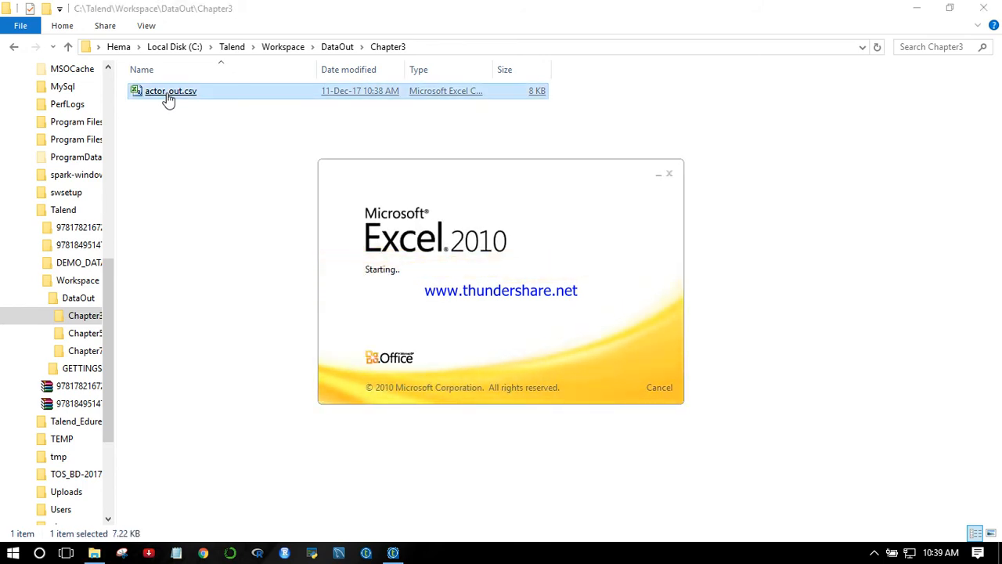
scroll(472, 269, "down", 20)
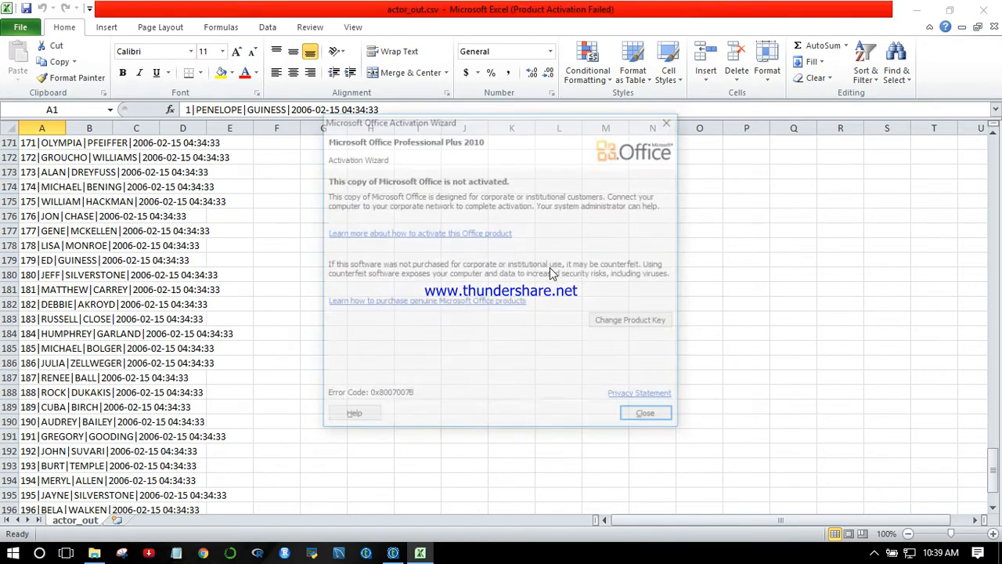
left_click(637, 412)
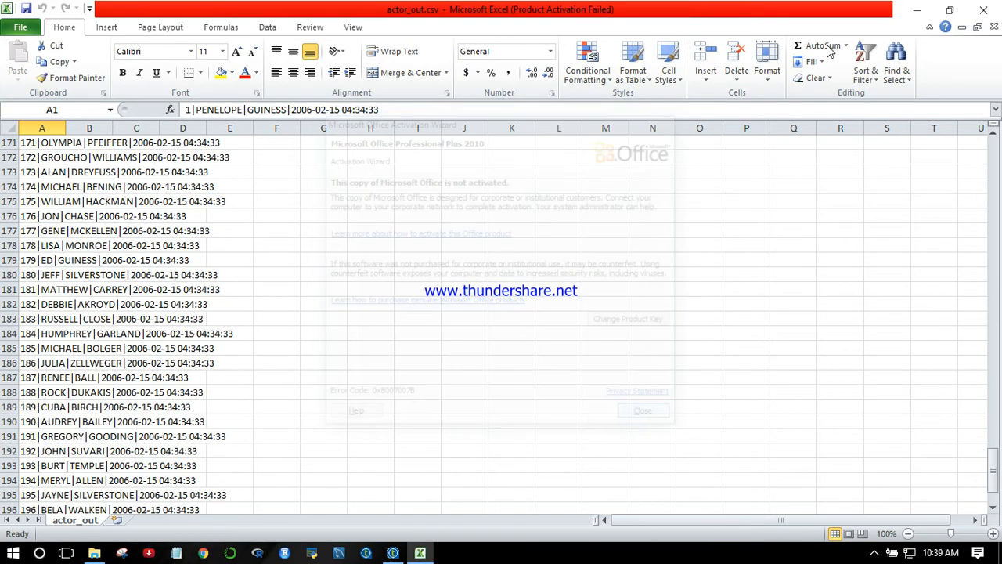
left_click(983, 10)
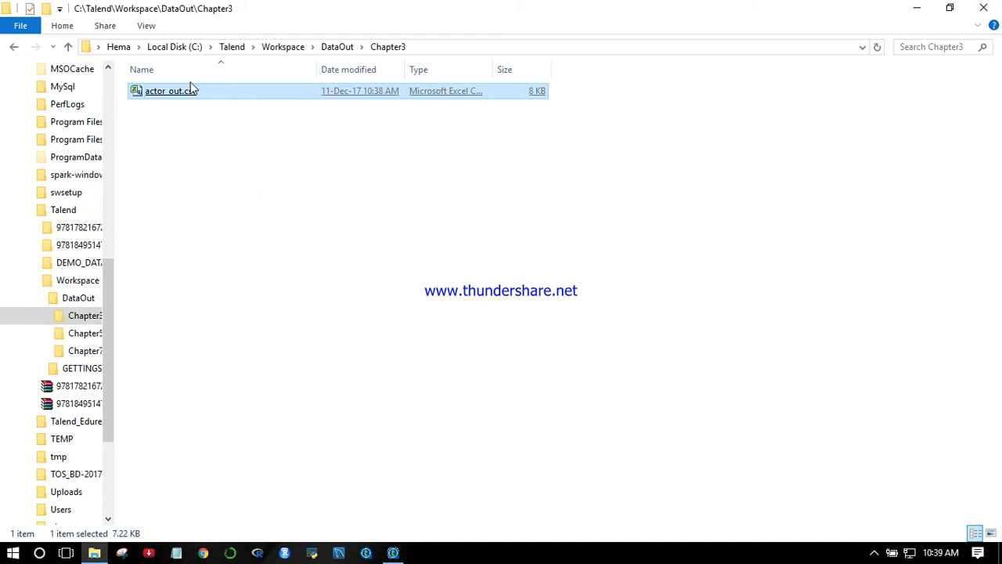
- Switch back to Talend and view the advanced settings of tFileOutputDelimited_1
left_click(393, 552)
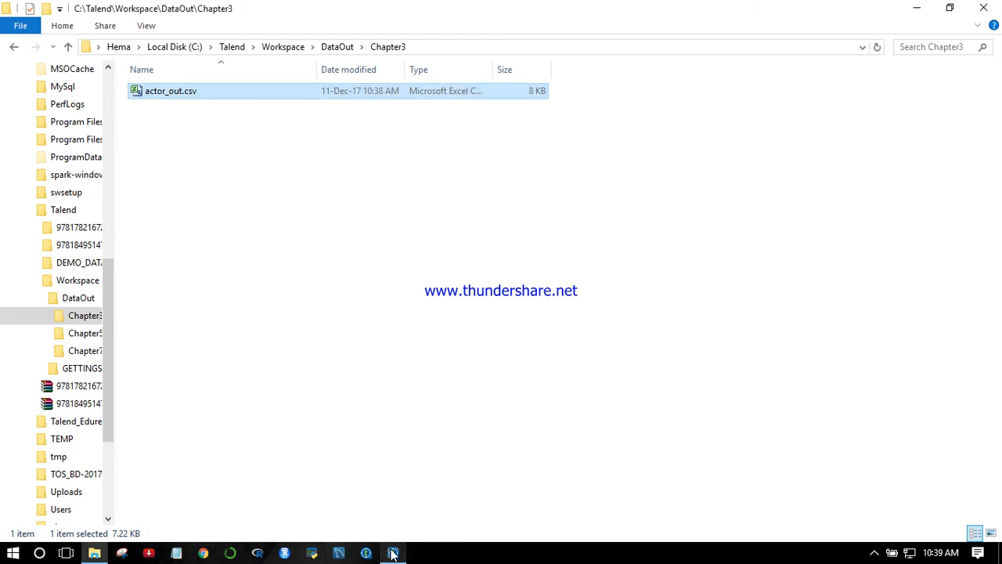
left_click(393, 552)
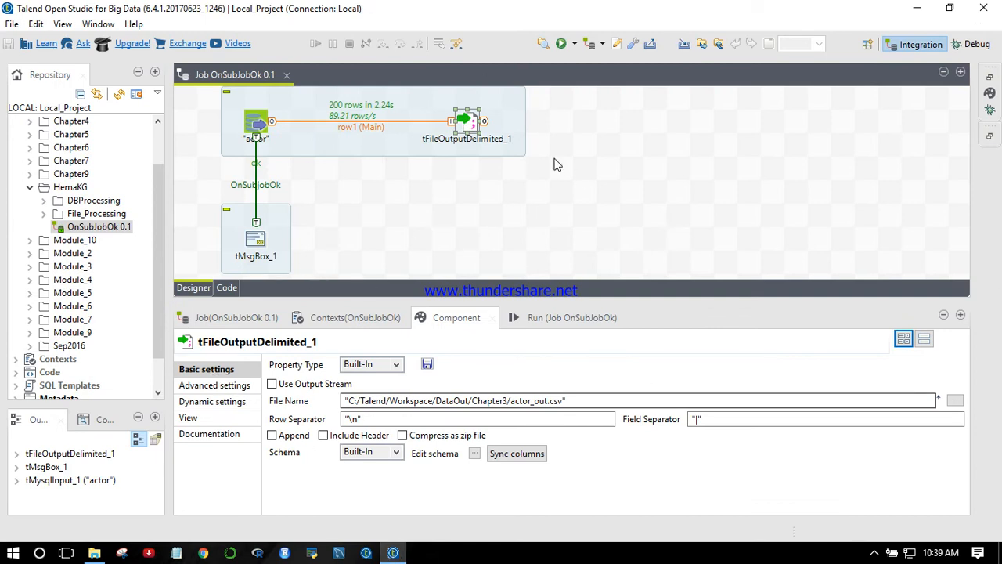
left_click(202, 384)
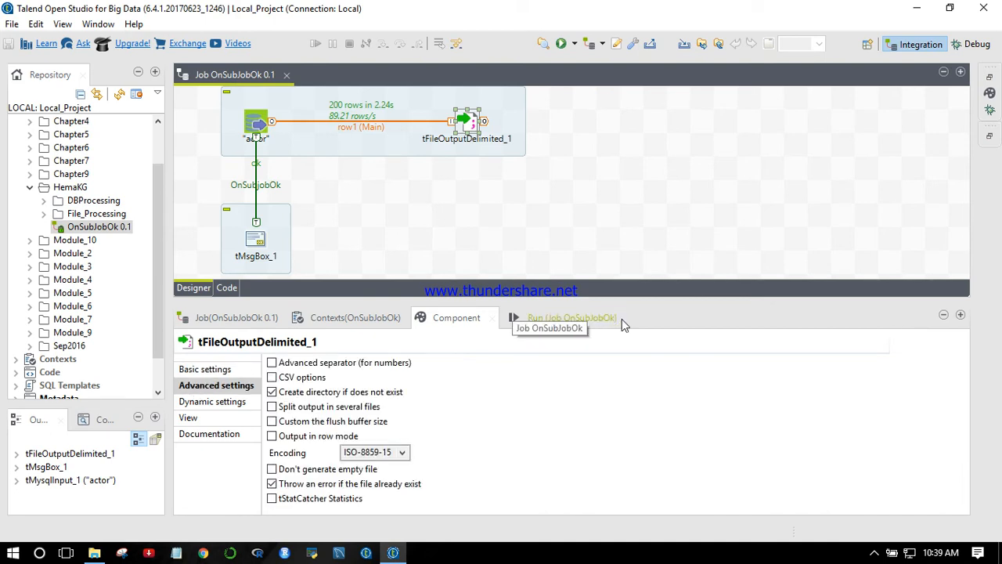
- Move tMsgBox_1 further below the actor subjob and execute the job with Traces Debug
left_click(571, 319)
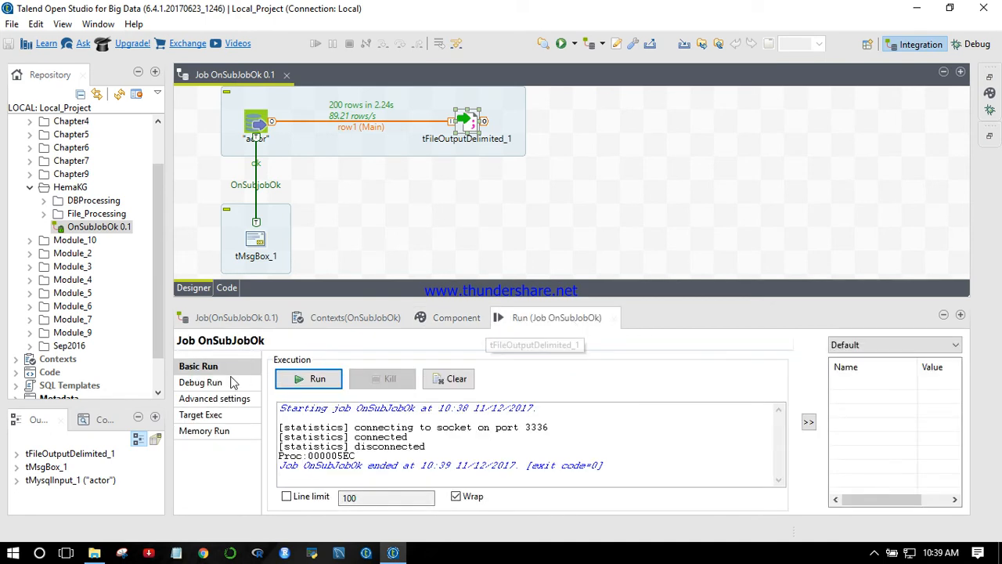
left_click(205, 383)
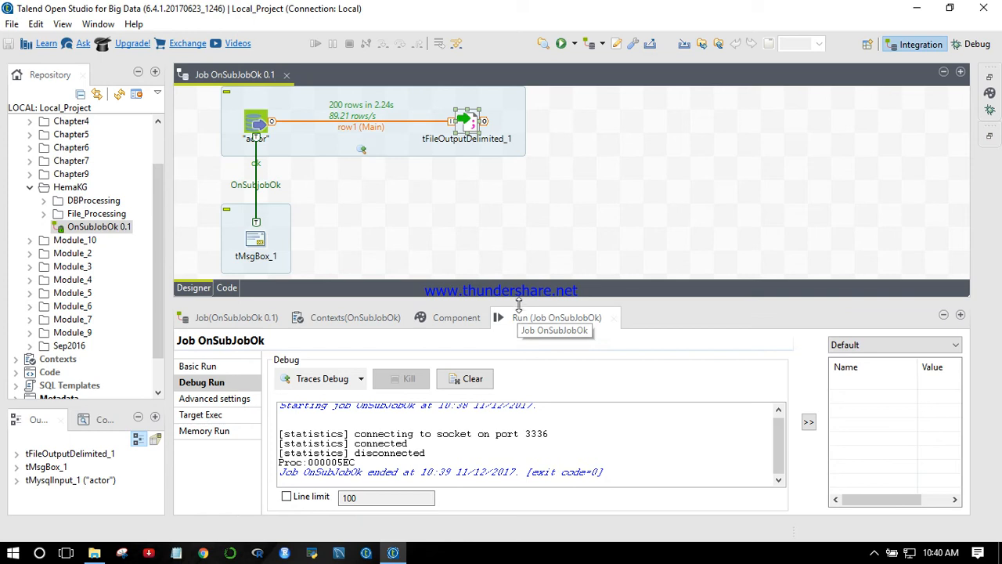
left_click_drag(518, 304, 518, 360)
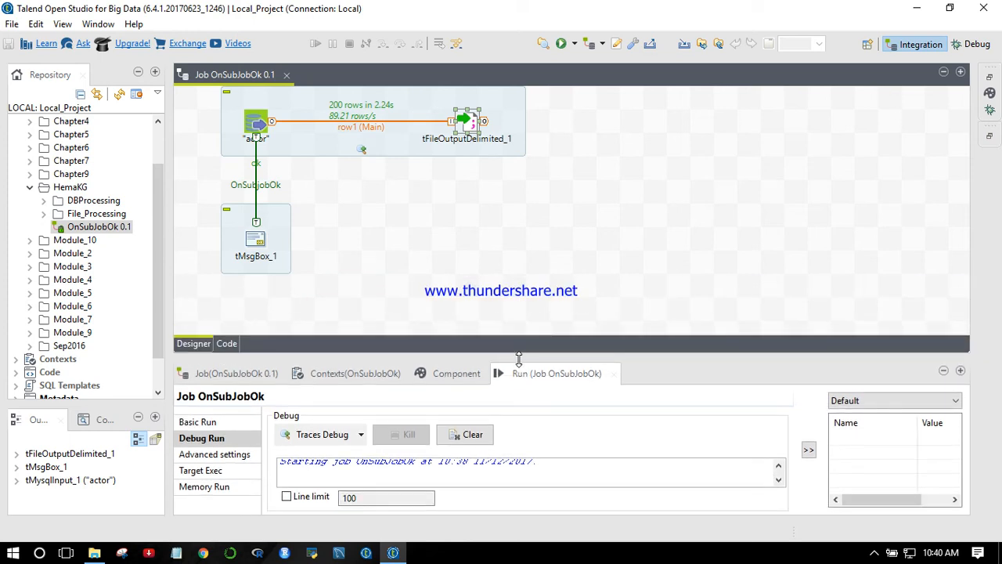
left_click_drag(259, 242, 259, 304)
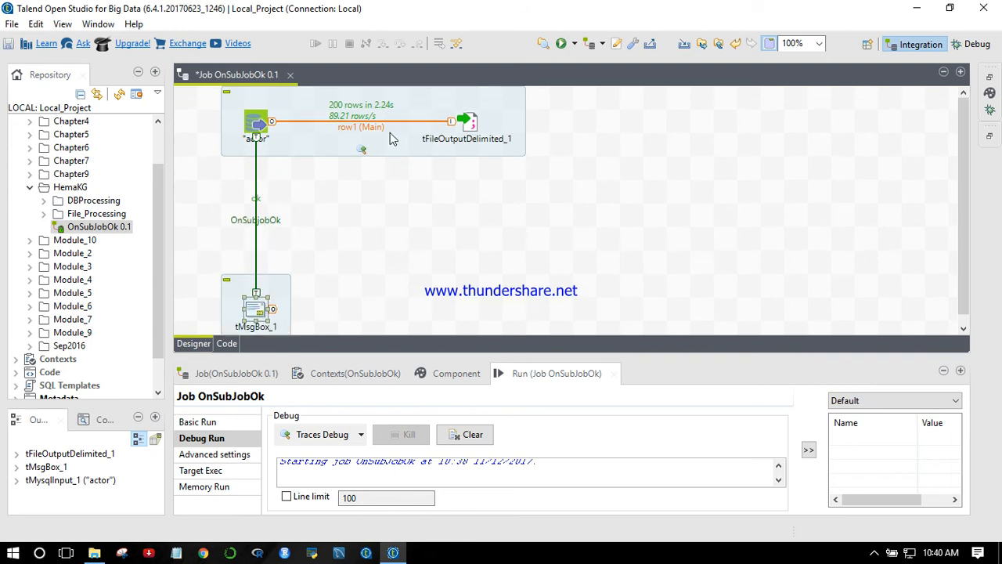
left_click(338, 436)
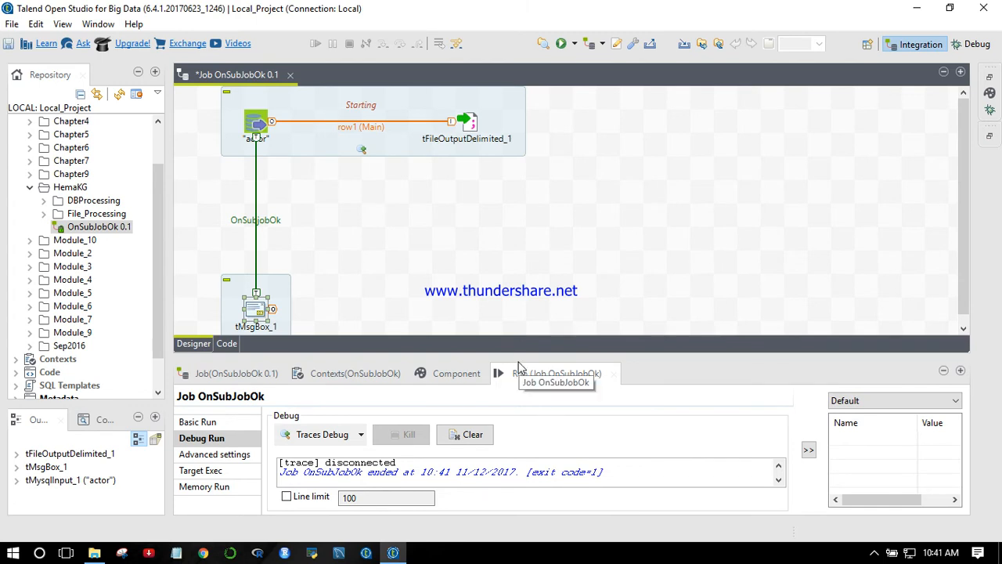
- Enlarge the run console and examine the exception reported for tFileOutputDelimited_1, including the file path it names
left_click_drag(515, 352, 517, 308)
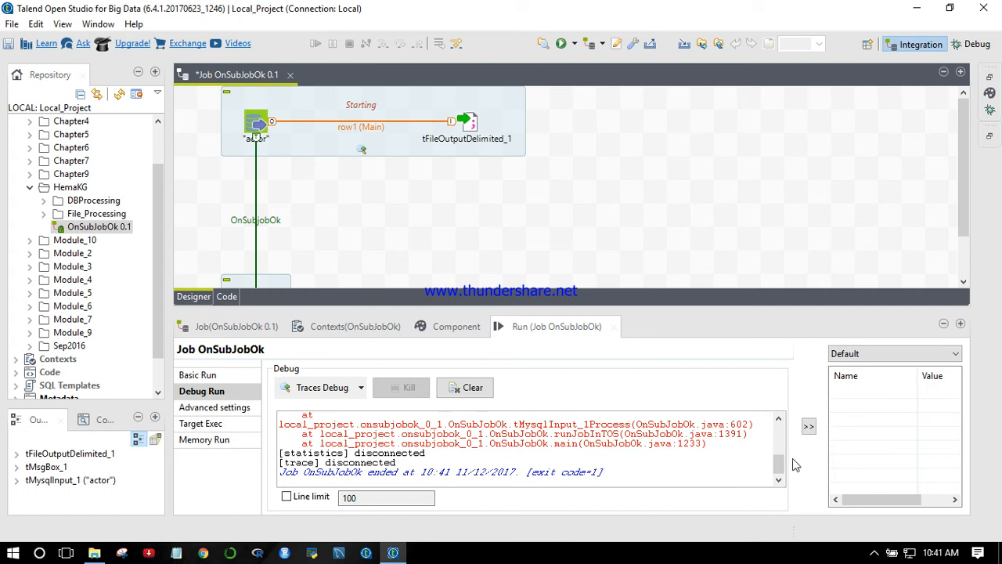
mouse_move(778, 465)
left_mouse_down()
mouse_move(779, 438)
mouse_move(783, 461)
left_mouse_up()
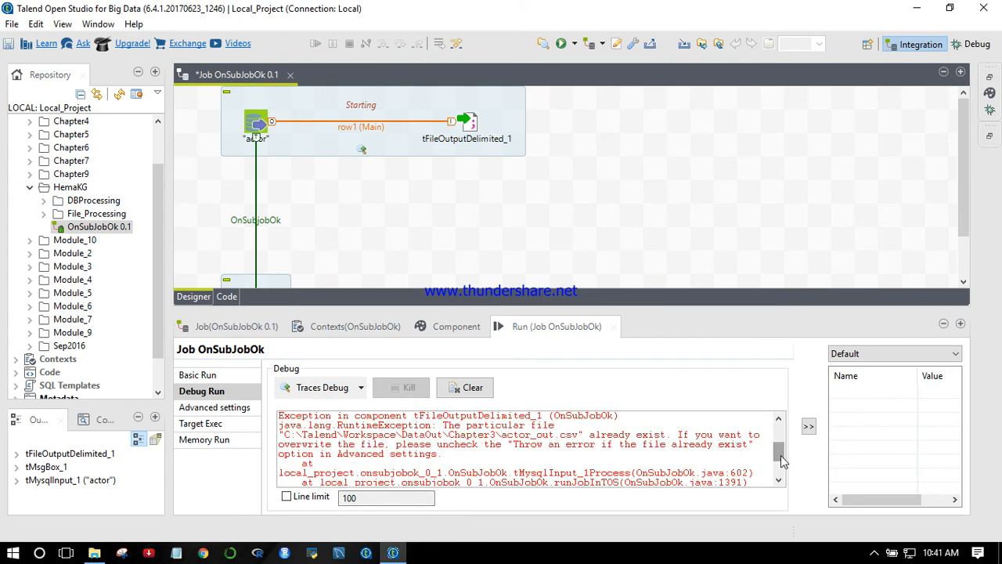
mouse_move(781, 455)
left_mouse_down()
mouse_move(778, 469)
mouse_move(773, 458)
left_mouse_up()
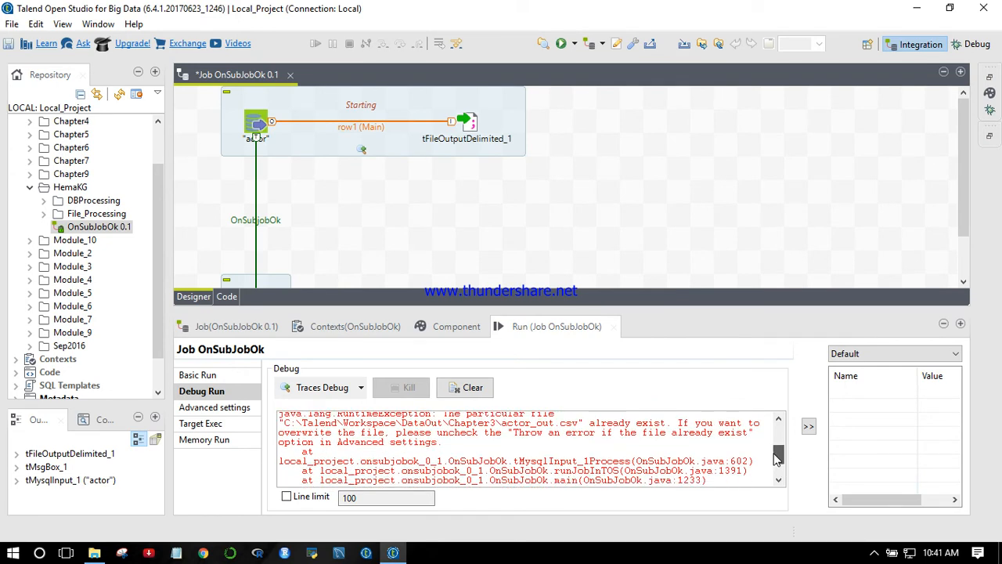
left_click(943, 71)
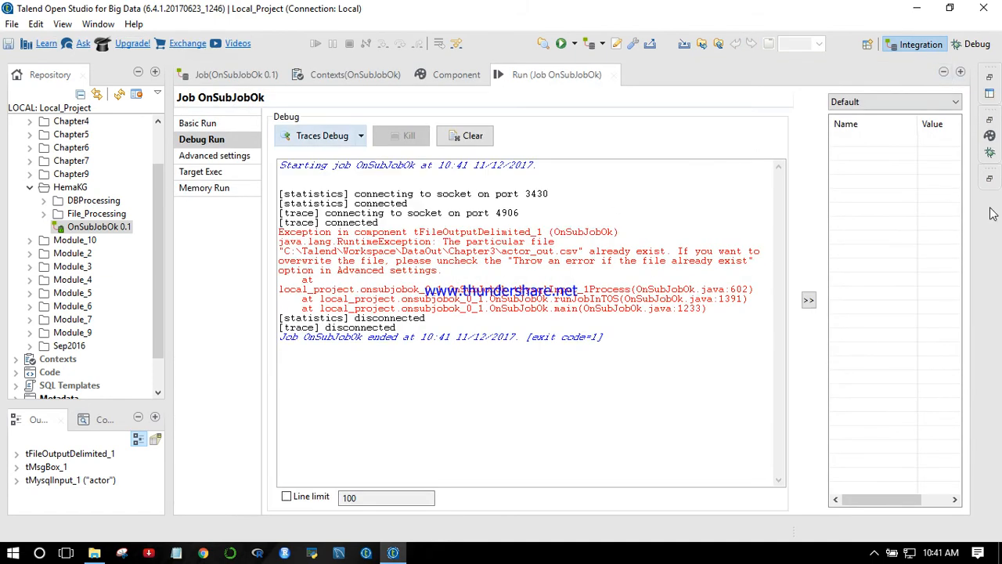
left_click(809, 300)
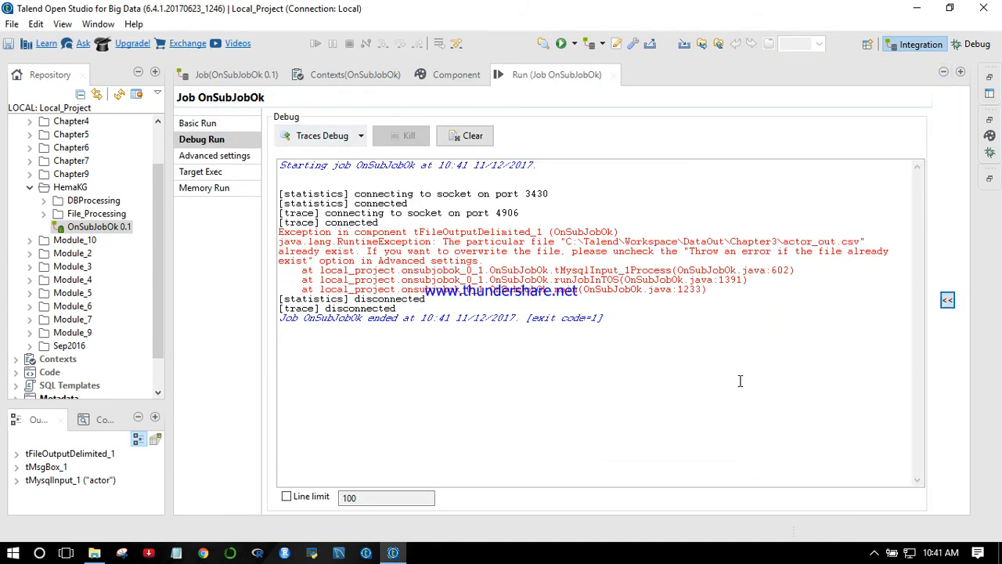
left_click_drag(565, 241, 876, 241)
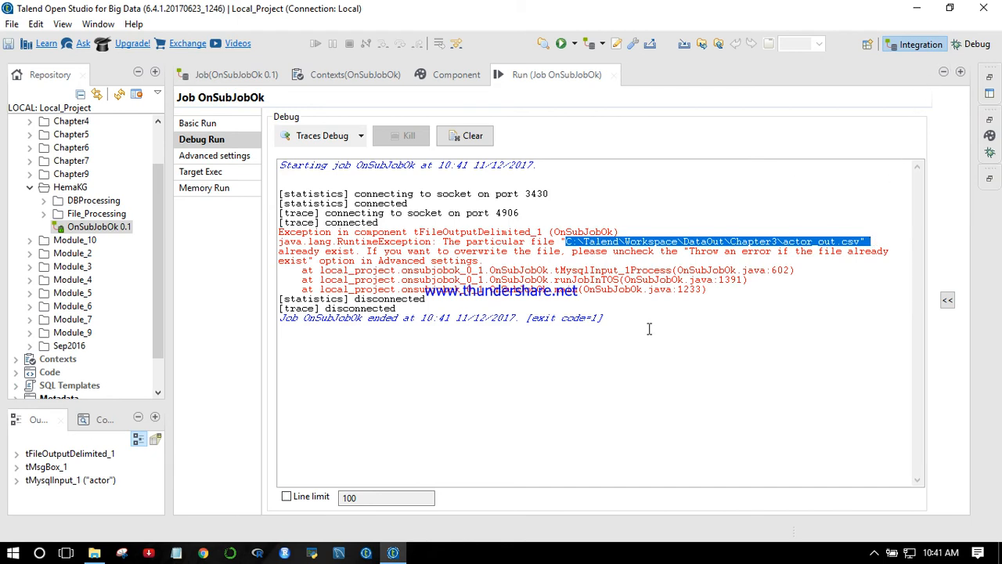
- Check the Chapter3 folder in File Explorer for the existing actor_out.csv and return to Talend
left_click(96, 557)
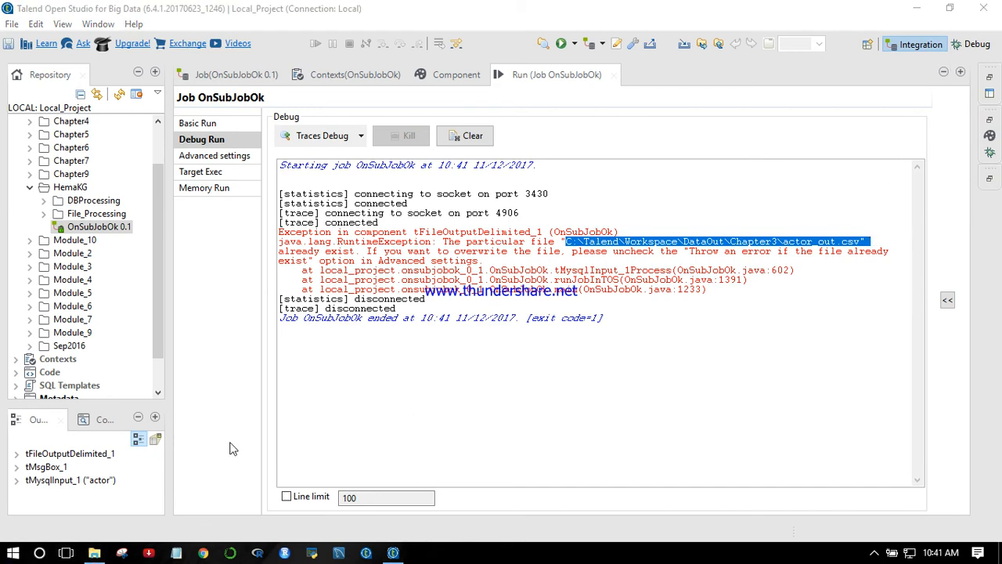
left_click(94, 554)
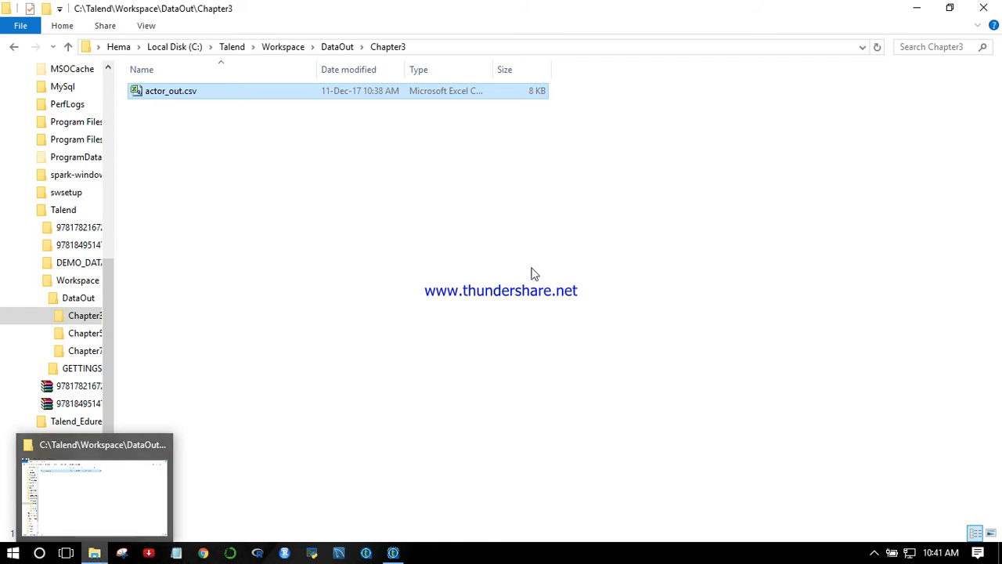
left_click(393, 553)
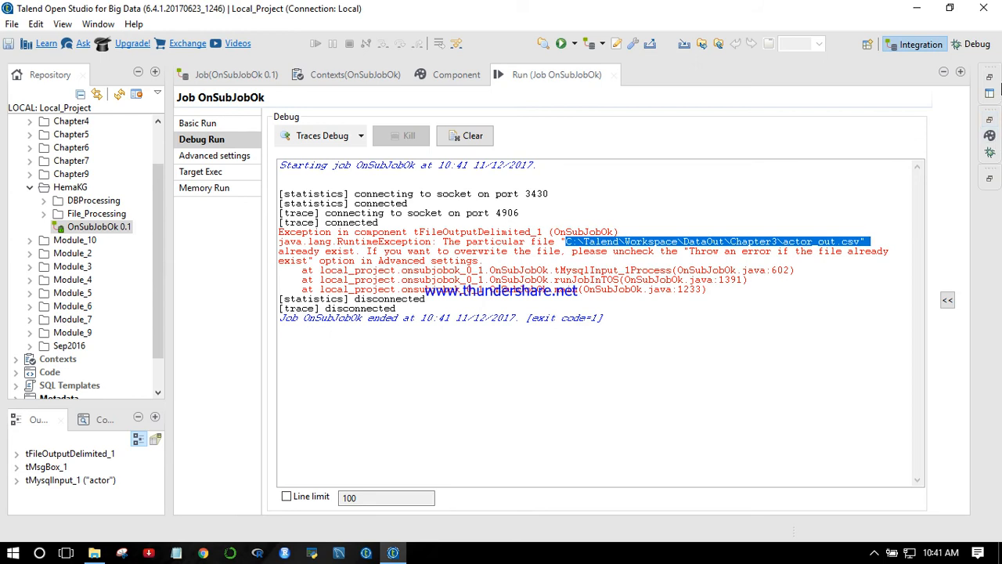
- Restore the job designer and add 1 to the actor_out file name in the output path of tFileOutputDelimited_1
left_click(990, 78)
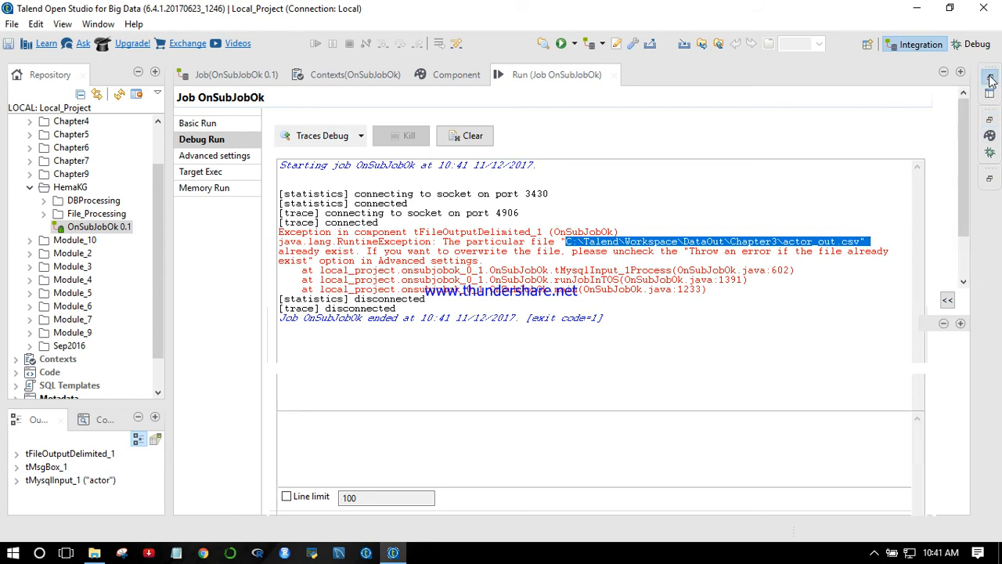
left_click(990, 78)
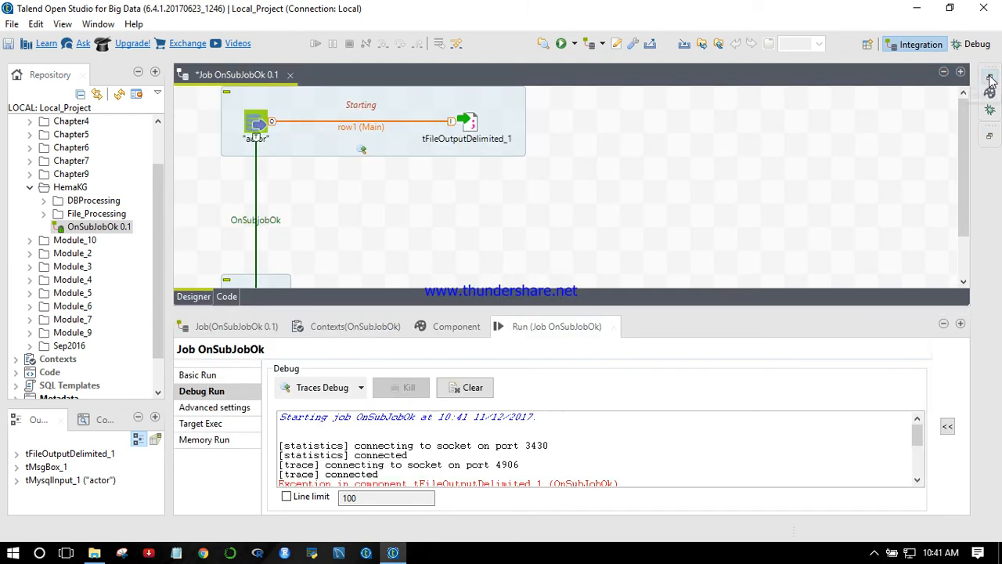
left_click(464, 124)
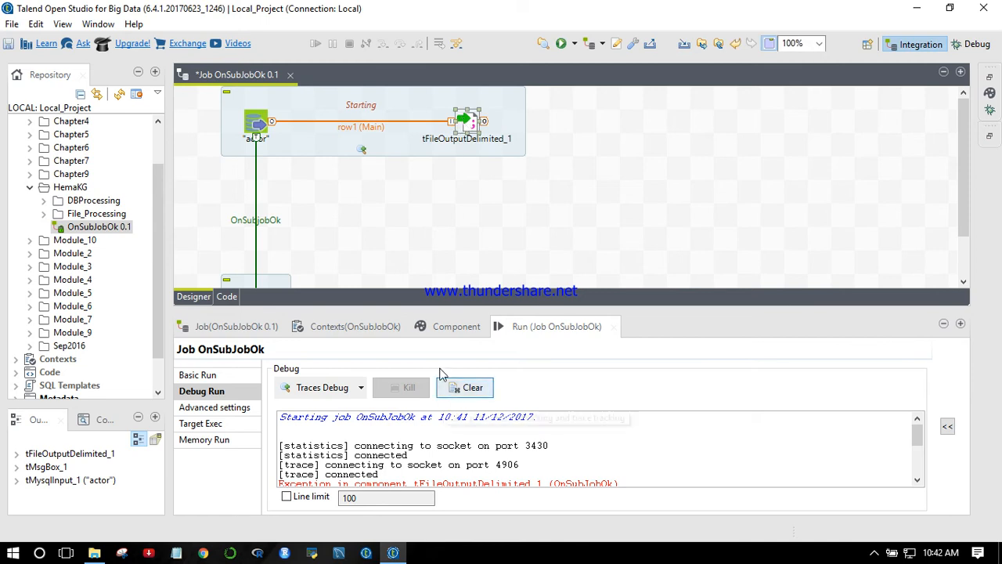
left_click(458, 326)
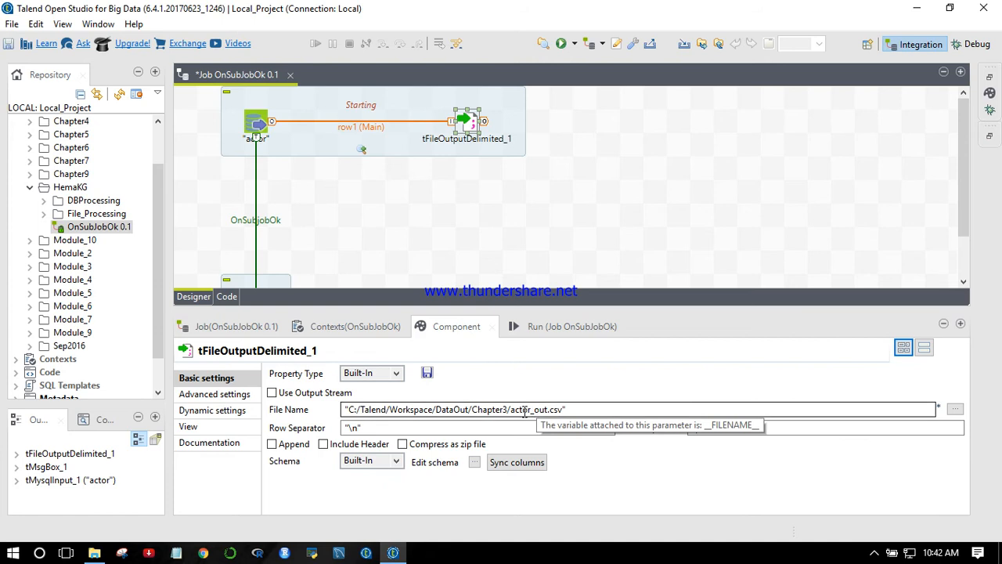
left_click(549, 411)
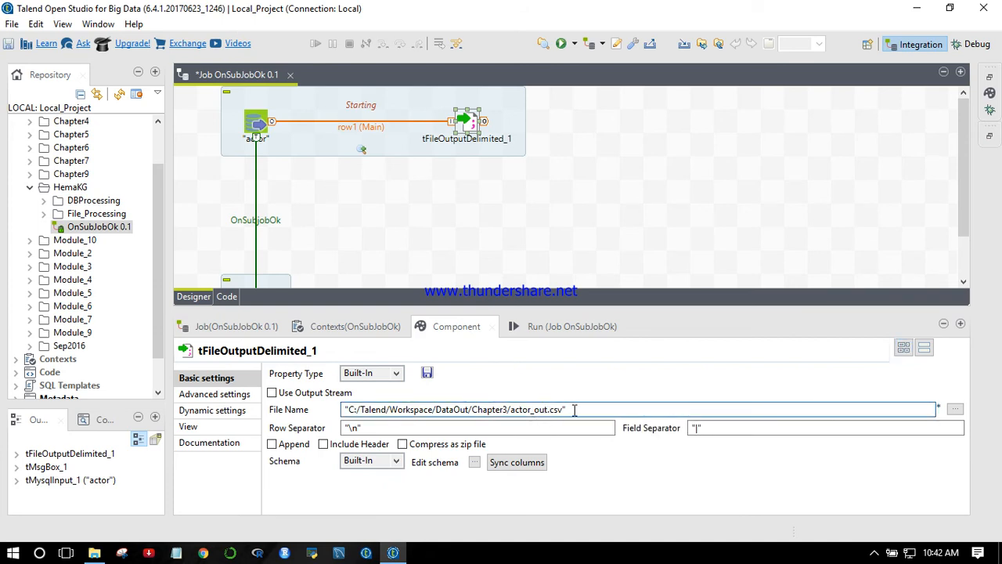
type("1")
left_click(492, 194)
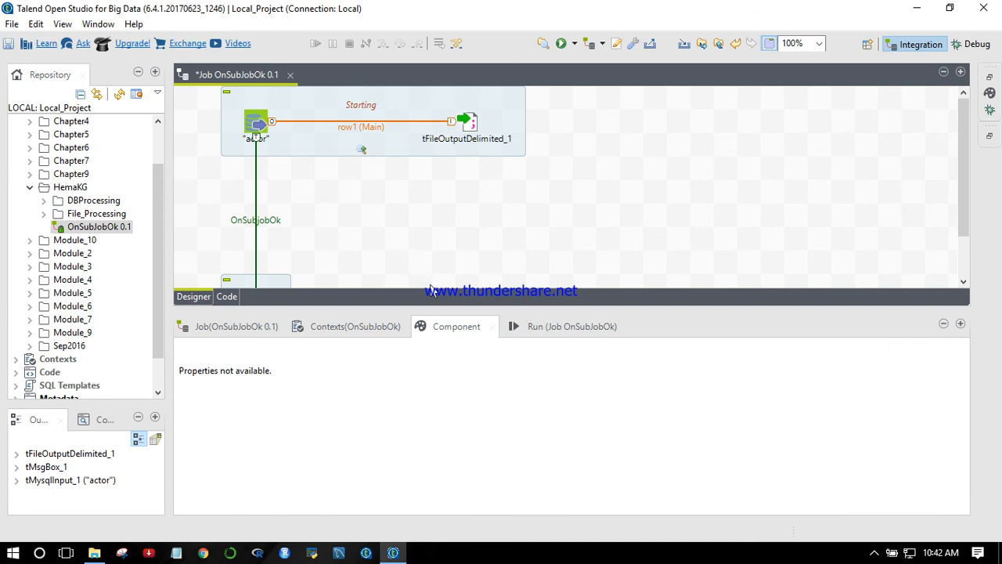
- Rerun the job with Traces Debug and follow the row trace between the actor table and tFileOutputDelimited_1
left_click(567, 334)
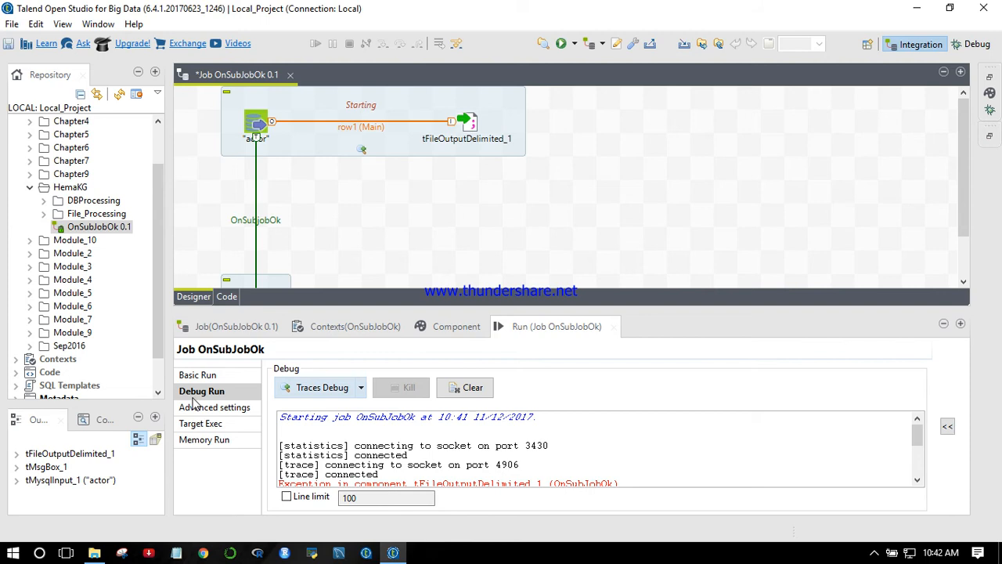
left_click(319, 392)
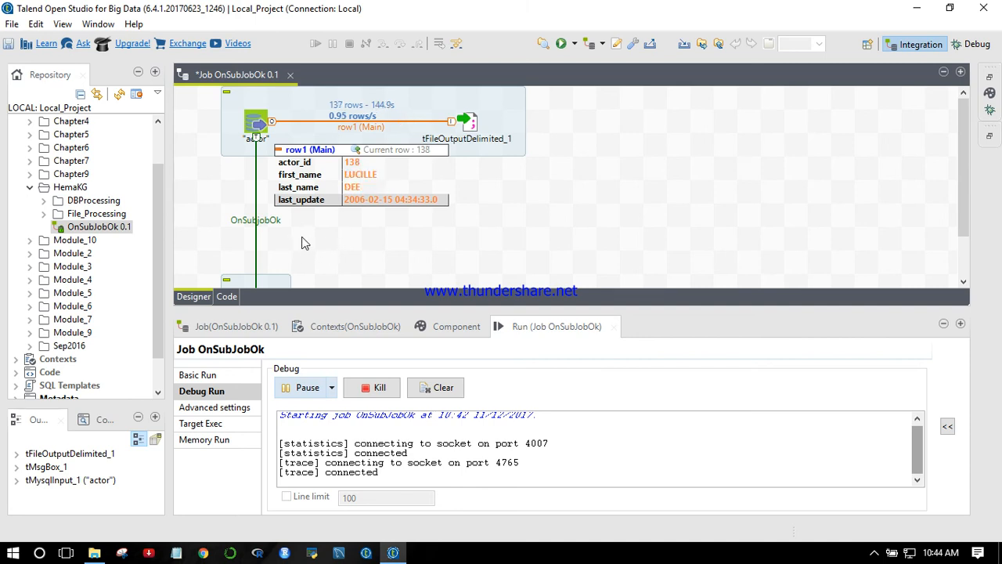
scroll(305, 242, "down", 2)
scroll(303, 242, "down", 1)
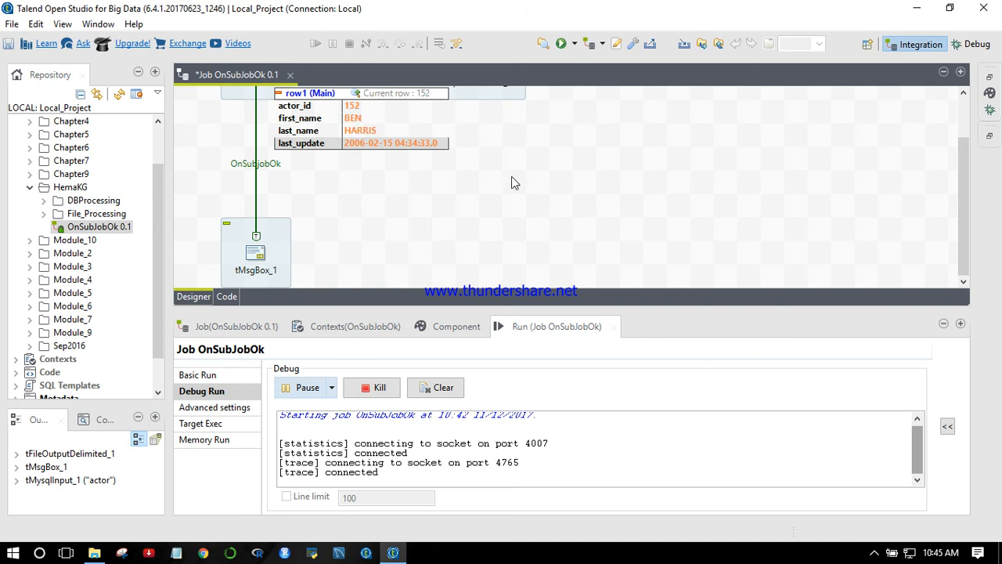
scroll(548, 187, "up", 3)
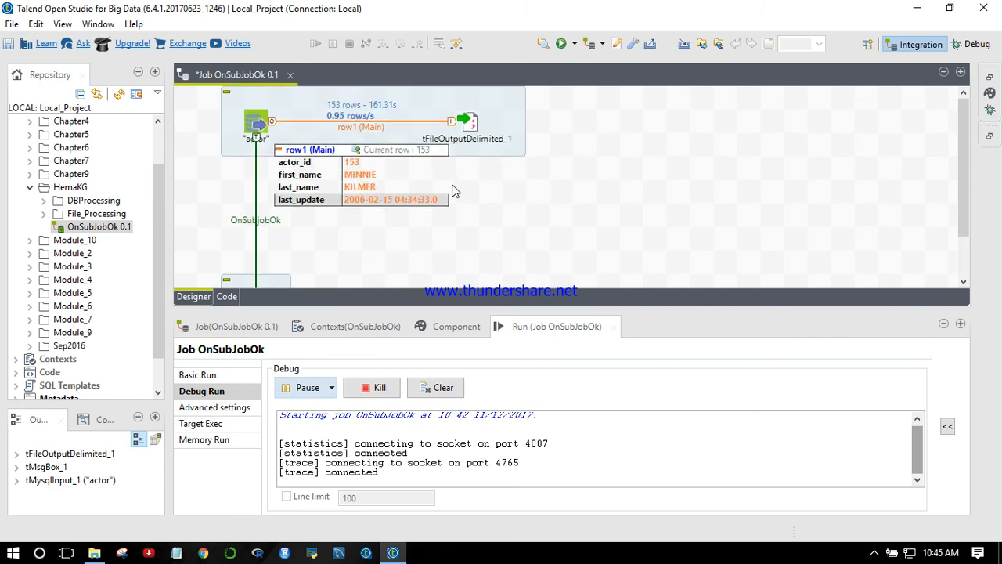
- Monitor the Traces Debug run until the actor rows are processed, checking the row1 trace and the OnSubjobOk link down to tMsgBox_1
scroll(464, 215, "down", 3)
scroll(283, 237, "up", 3)
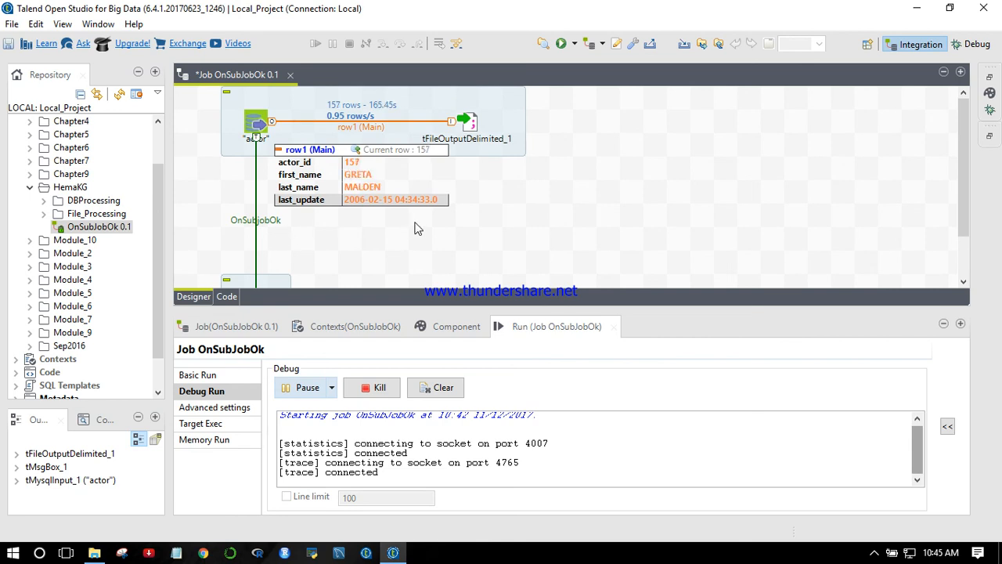
scroll(413, 236, "down", 3)
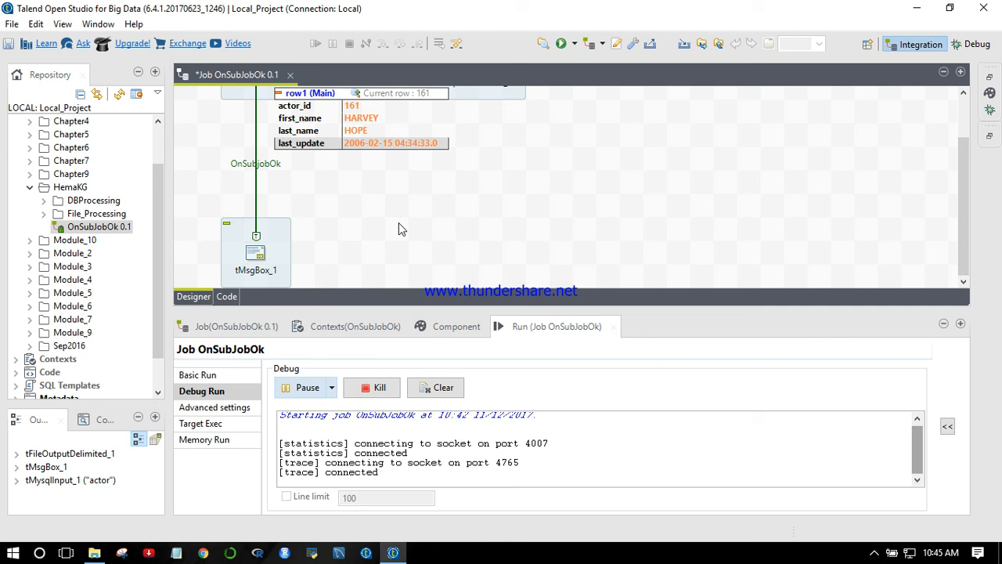
scroll(396, 223, "up", 3)
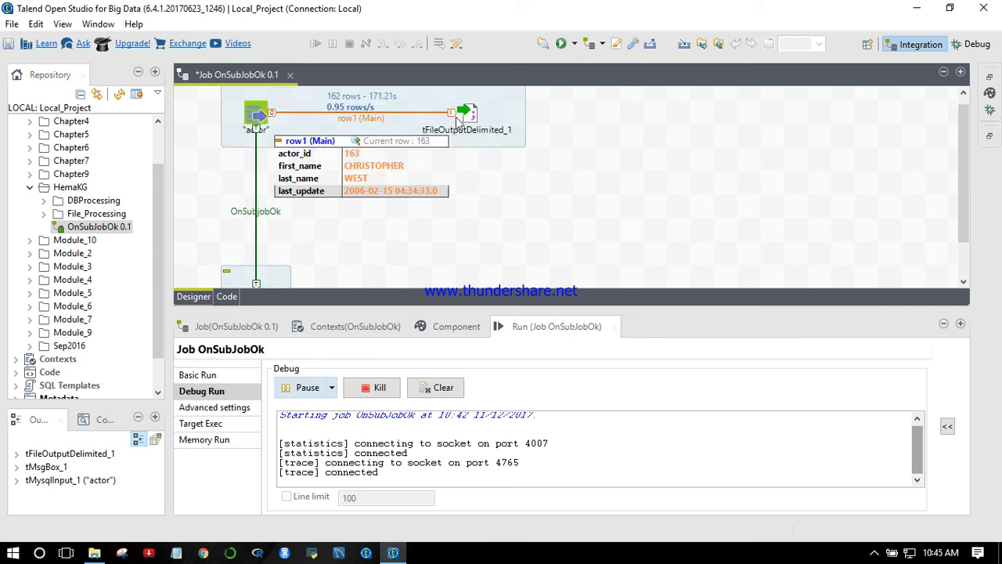
scroll(412, 207, "down", 3)
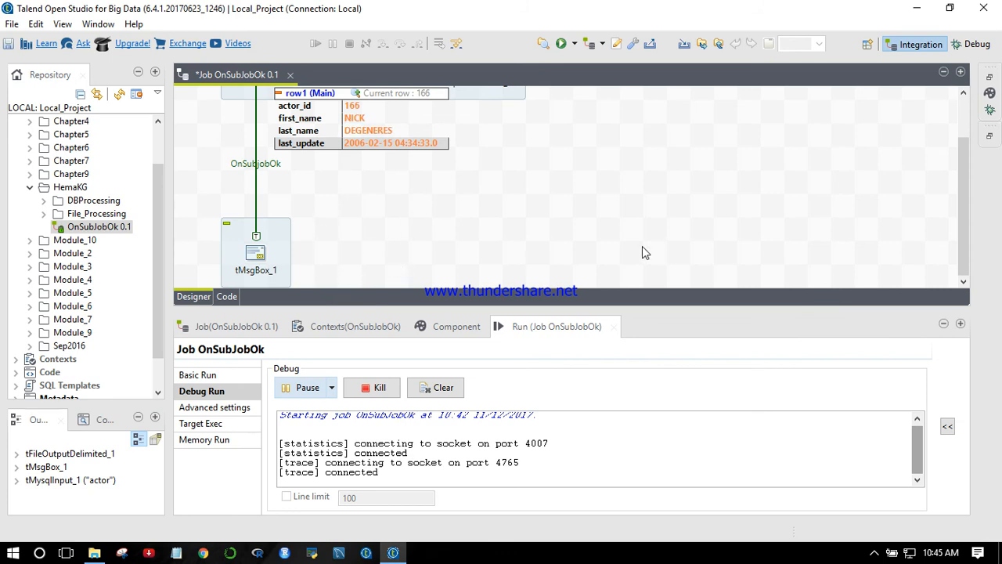
scroll(393, 257, "up", 3)
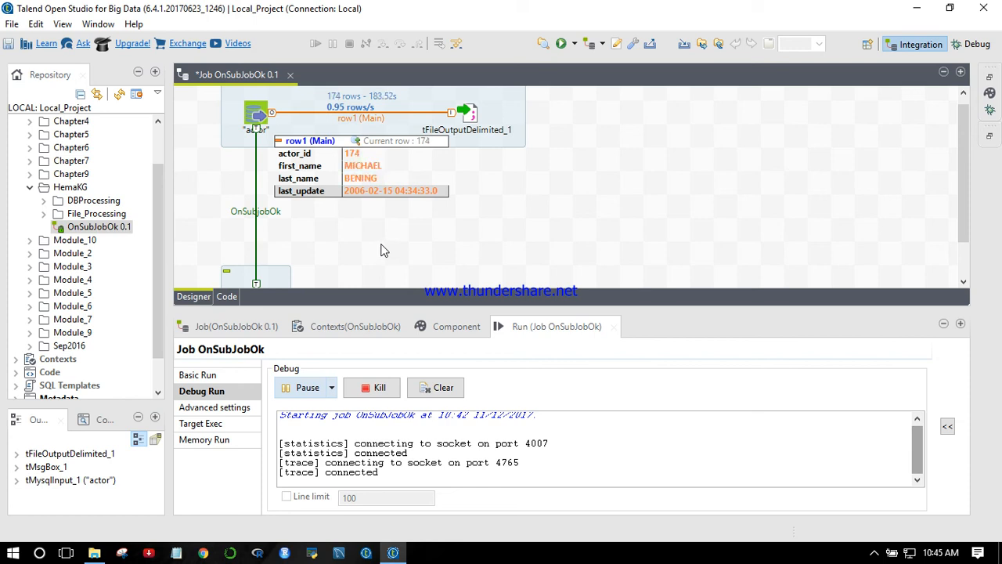
scroll(384, 250, "down", 3)
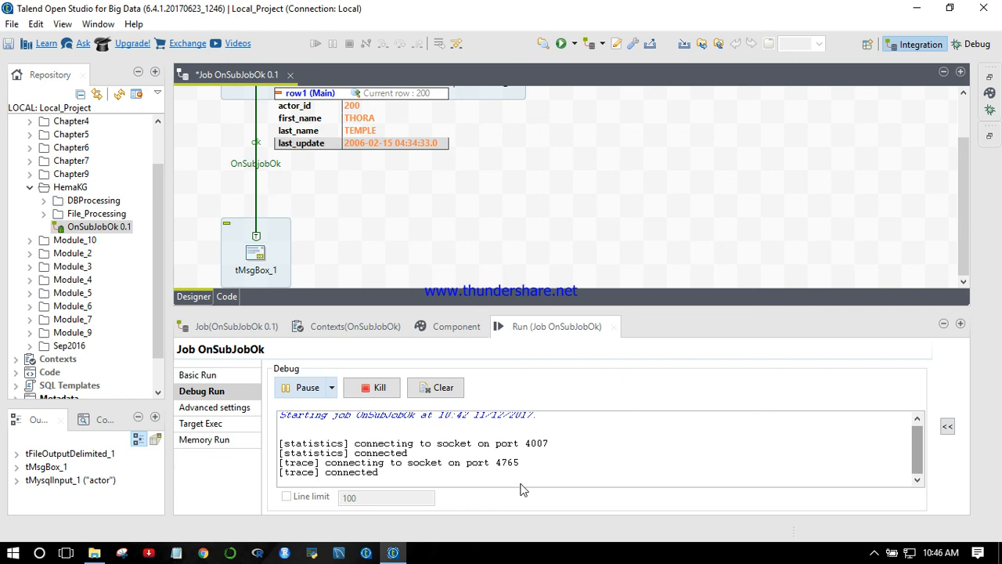
left_click(462, 202)
scroll(490, 203, "up", 2)
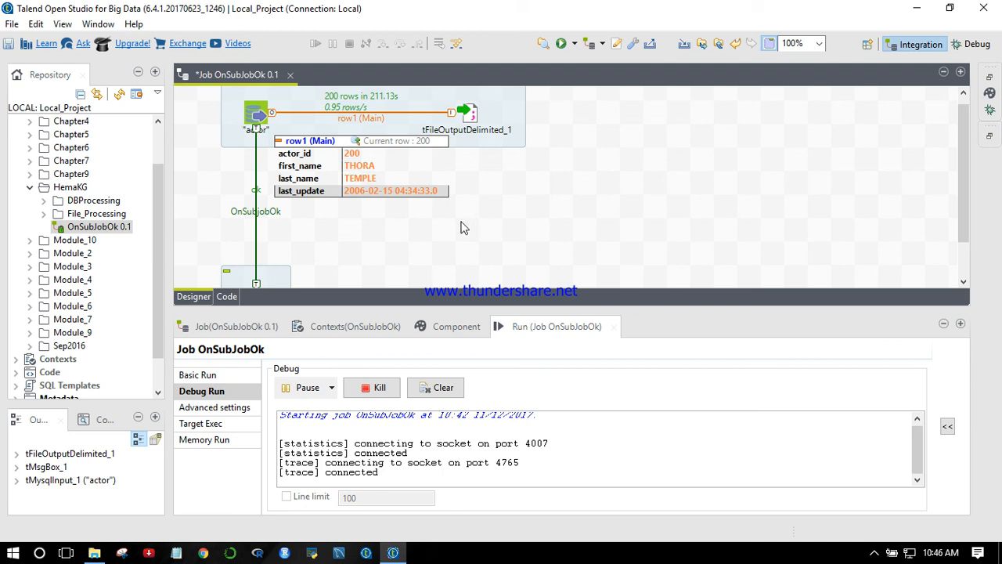
scroll(460, 227, "down", 2)
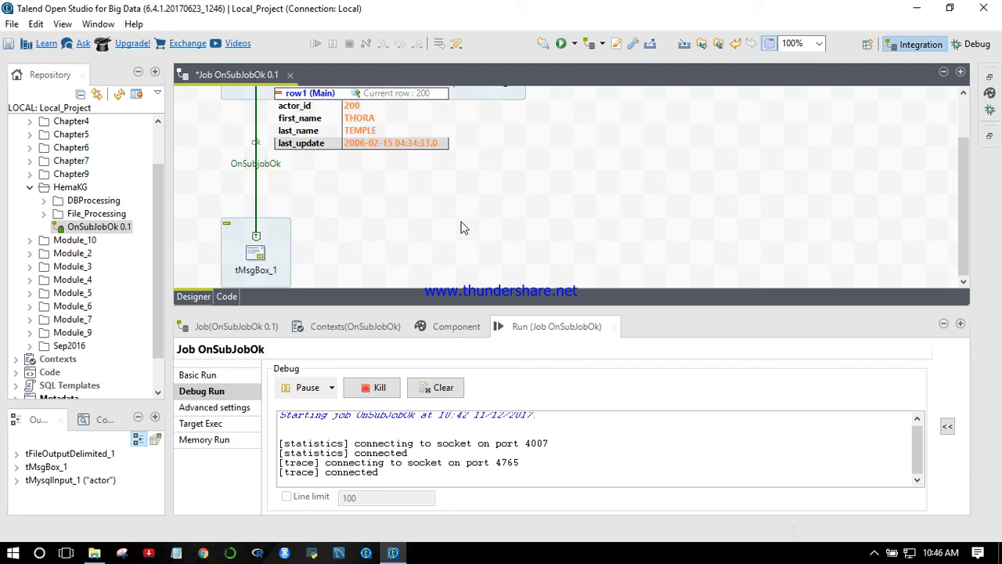
scroll(460, 228, "up", 2)
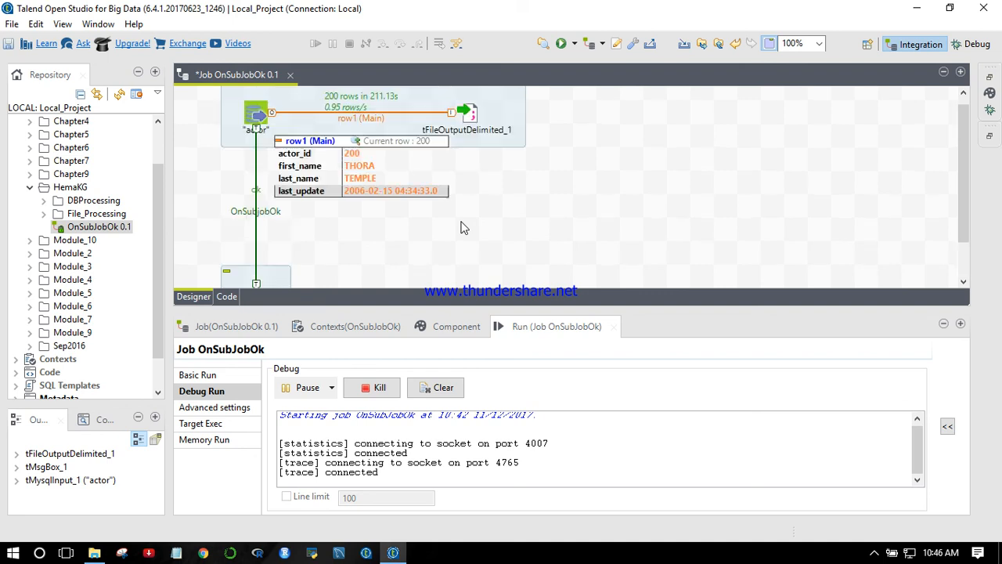
- Bring the job's message box forward and acknowledge it, then review the OnSubjobOk link from the actor subjob to tMsgBox_1
key("alt+Tab")
key("alt+Tab")
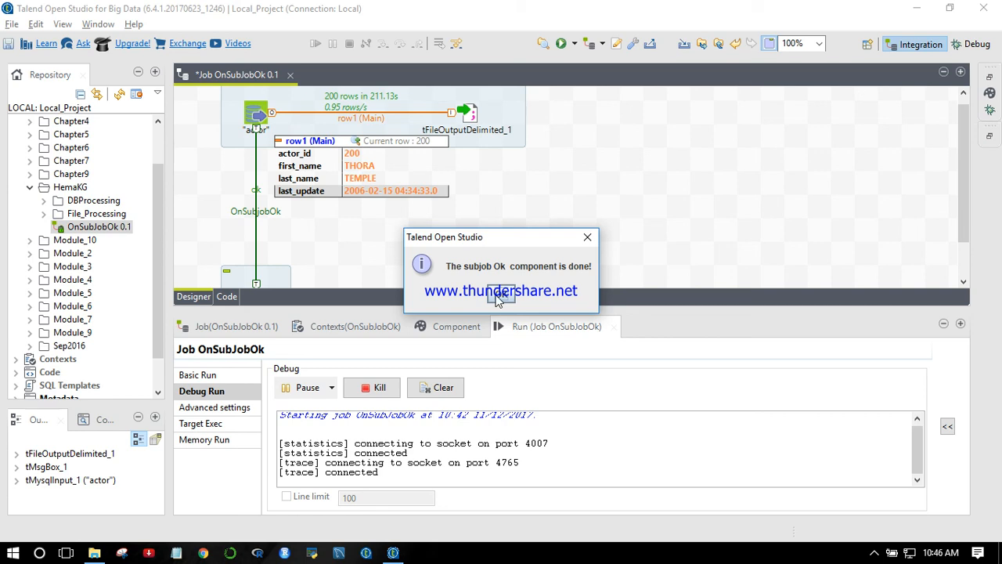
left_click(498, 297)
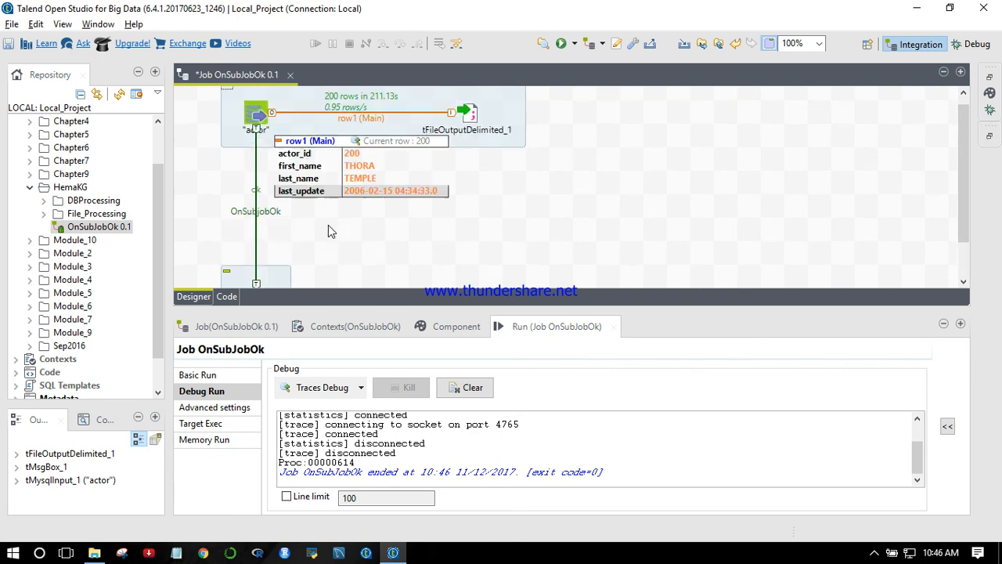
scroll(298, 235, "down", 3)
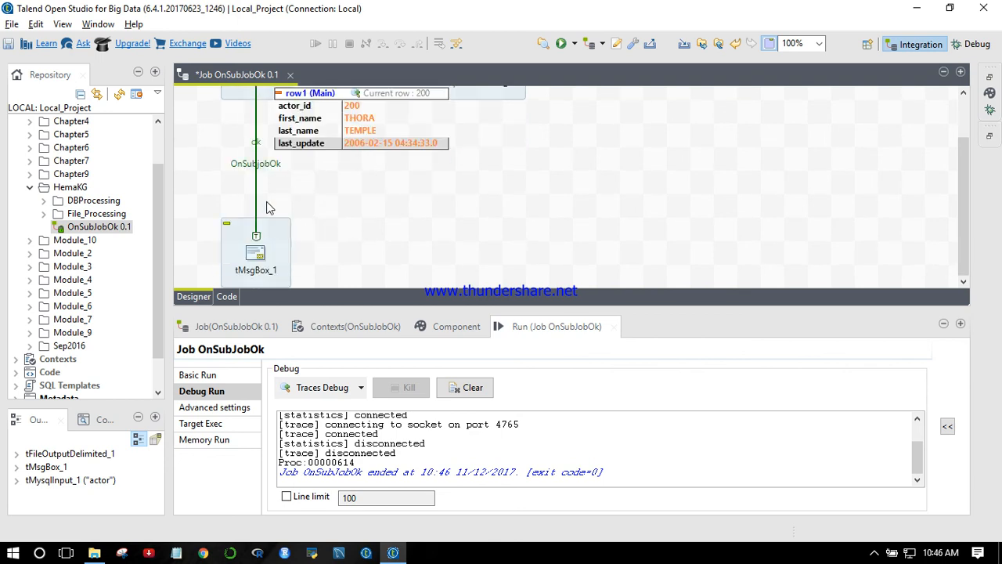
scroll(610, 165, "up", 3)
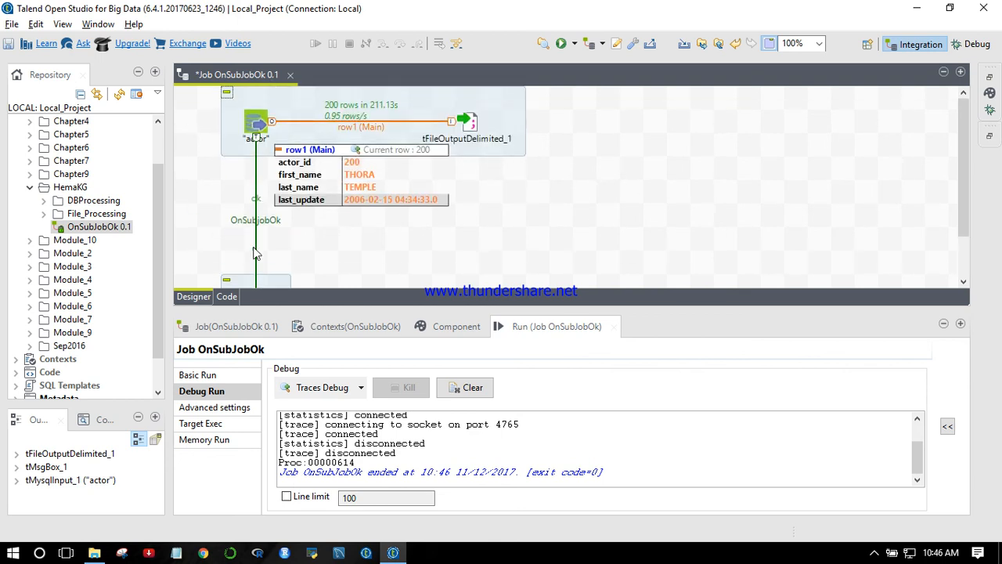
scroll(243, 242, "down", 2)
scroll(266, 270, "down", 1)
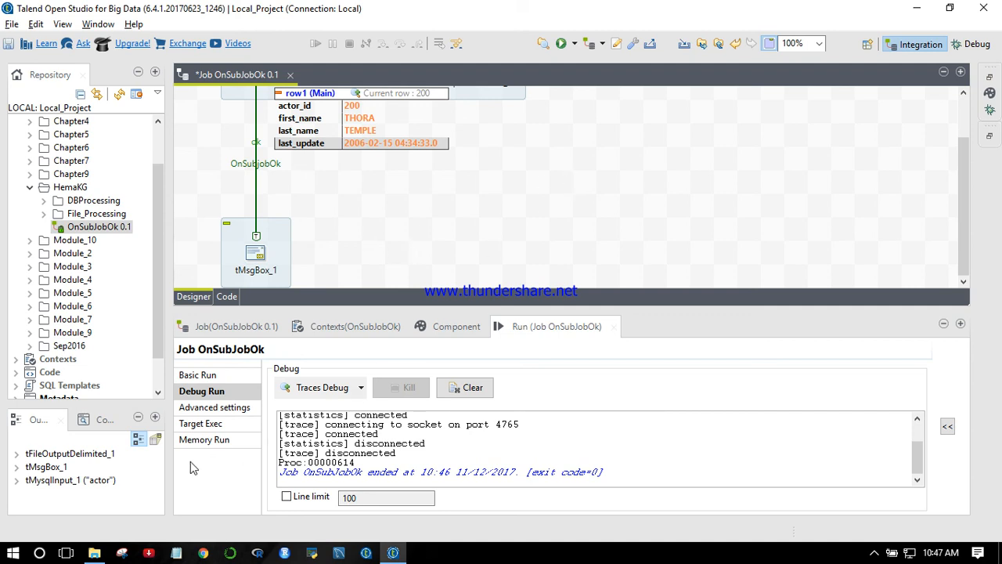
- Open actor_out1.csv from the Chapter3 folder in File Explorer, inspect its exported actor rows in Excel, and return to Talend
left_click(94, 552)
left_click(253, 179)
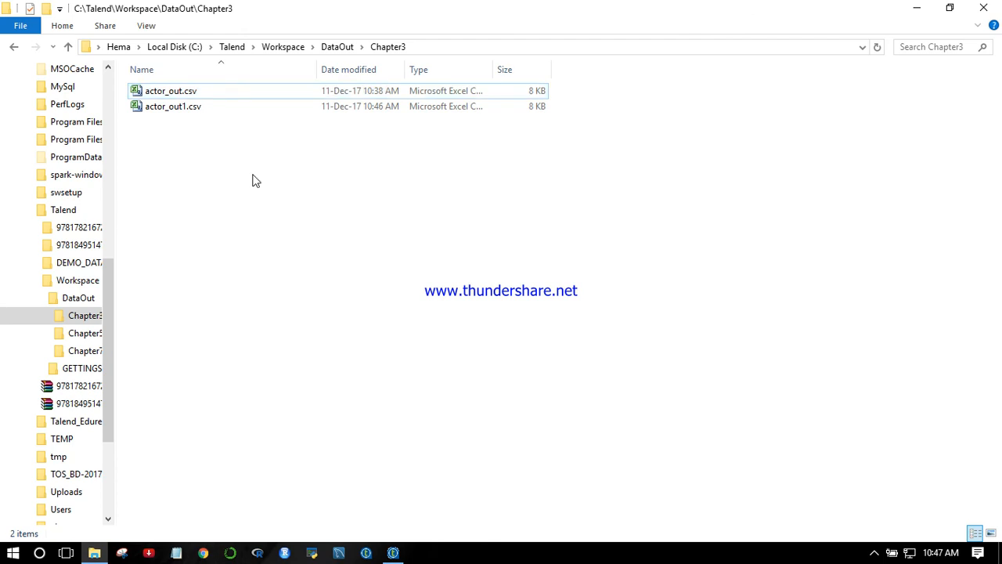
left_click(170, 111)
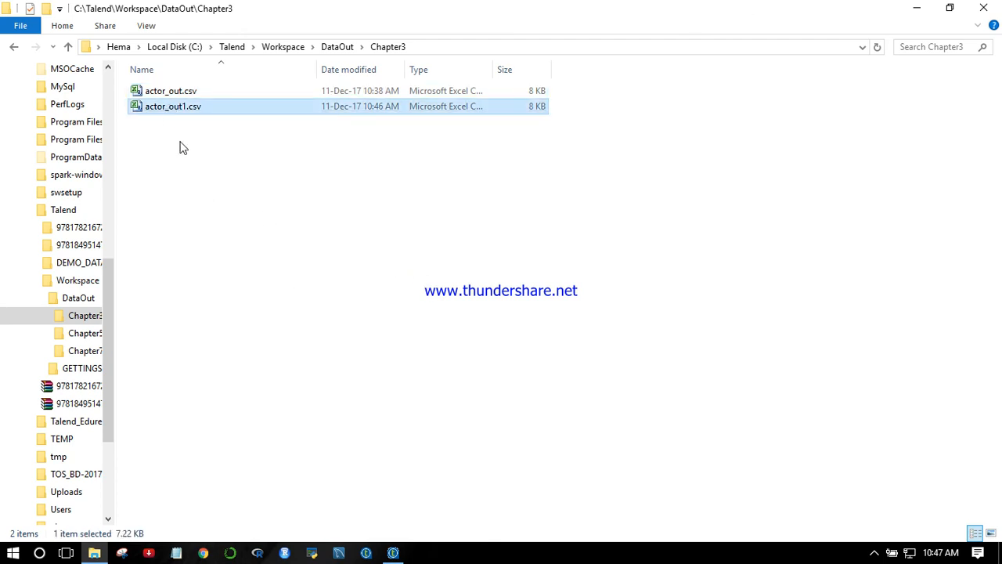
double_click(180, 109)
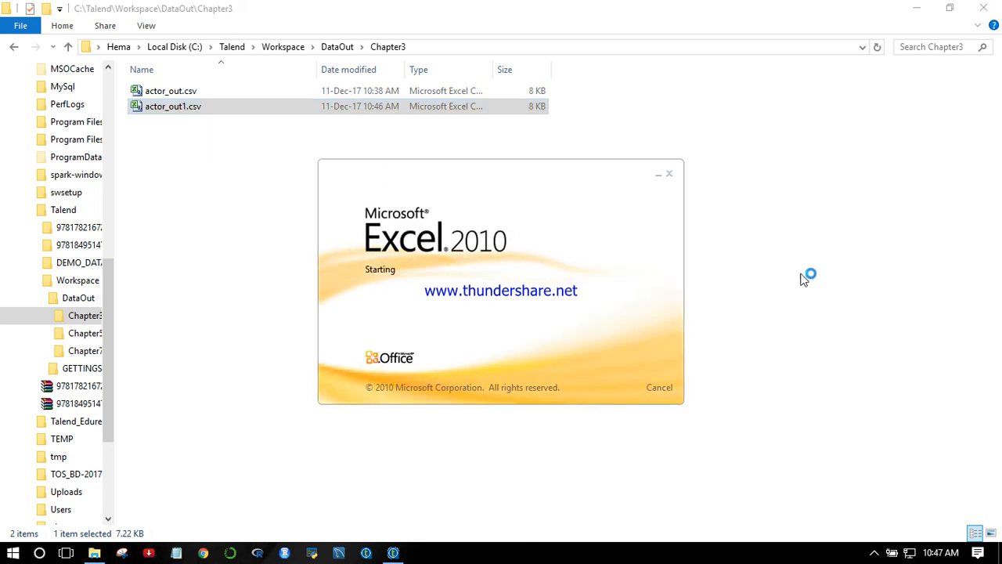
scroll(814, 285, "down", 13)
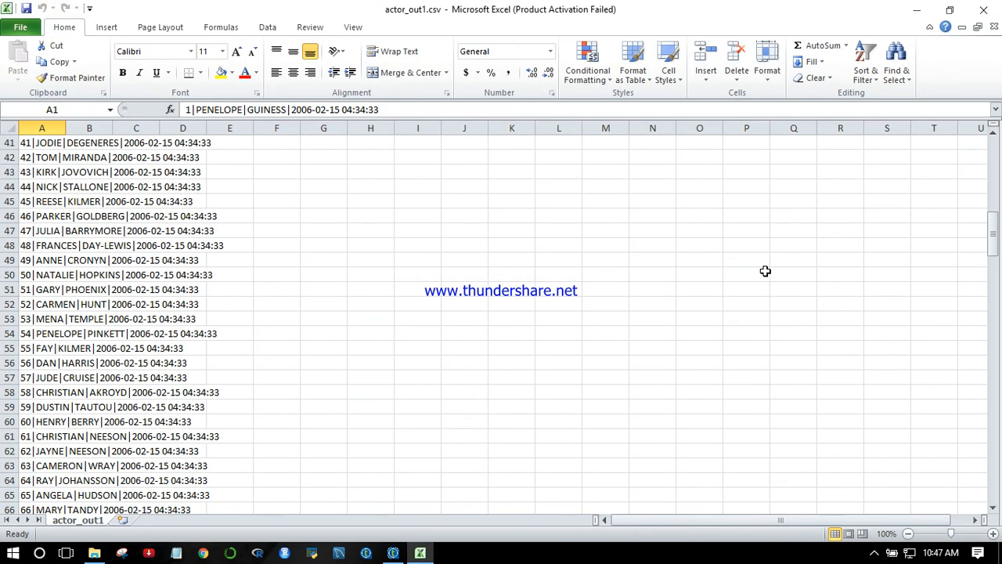
key("super+d")
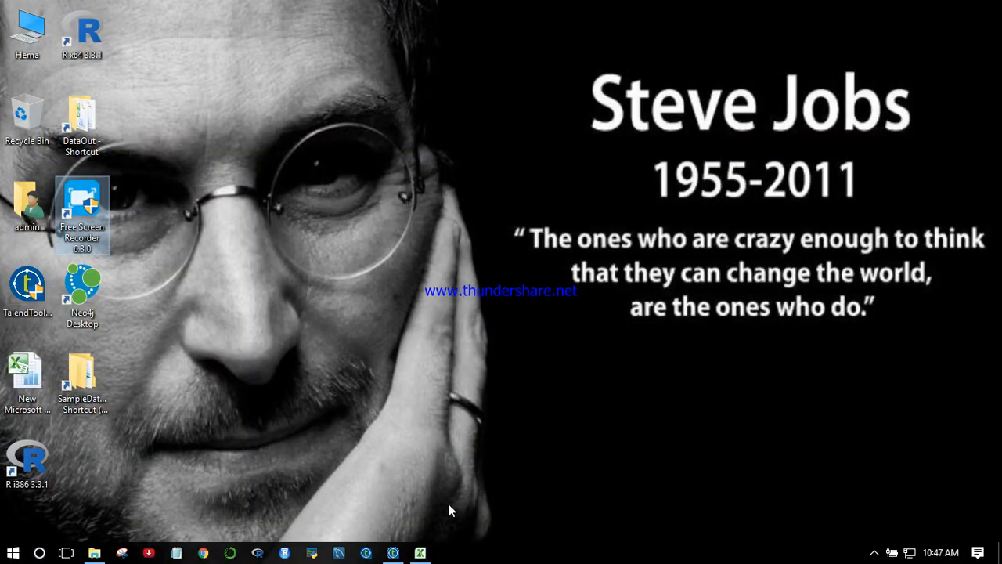
left_click(393, 552)
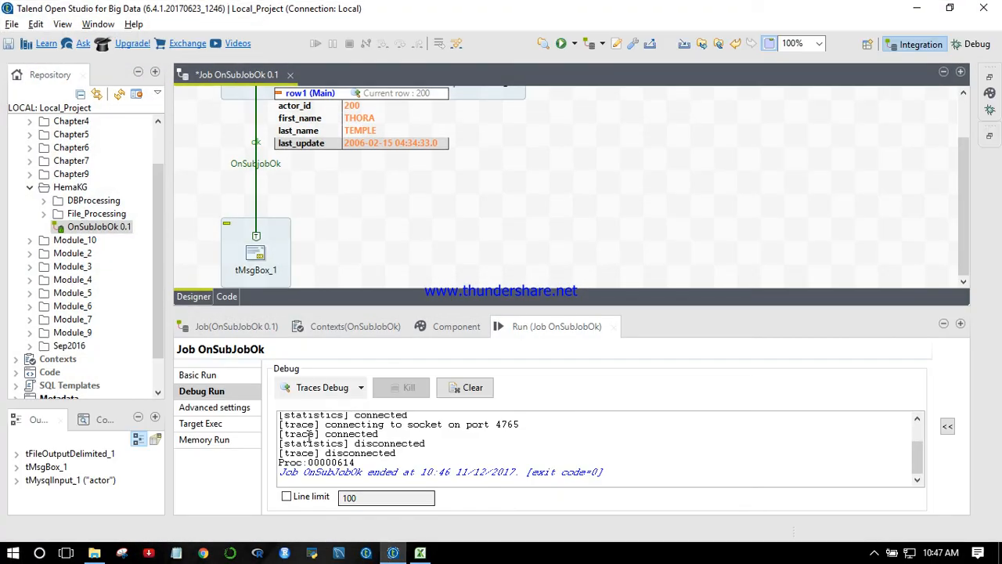